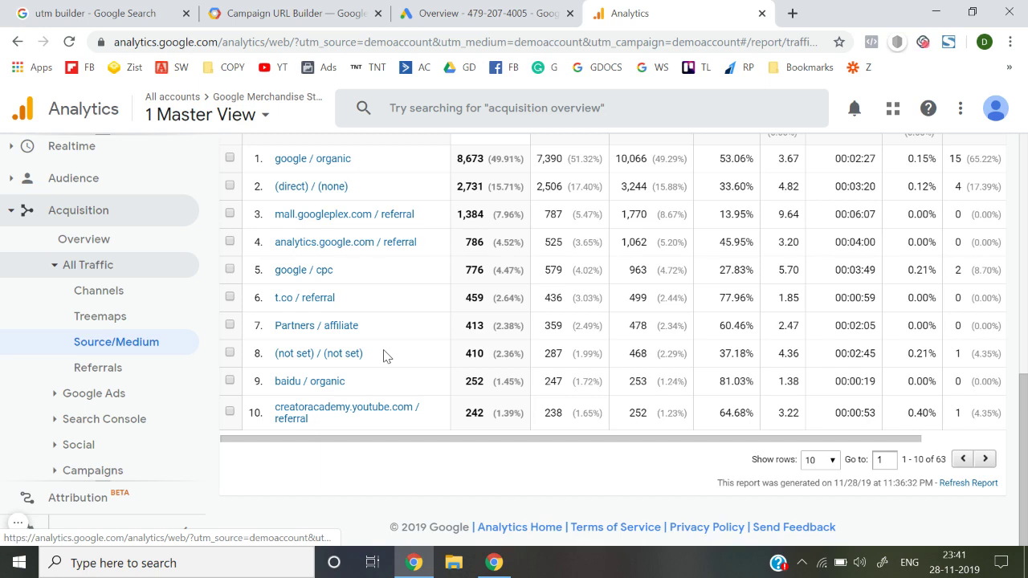
# Look over the Source/Medium report in Google Analytics, the fields of the Campaign URL Builder form and the Google Ads overview
pyautogui.scroll(6, 384, 356)
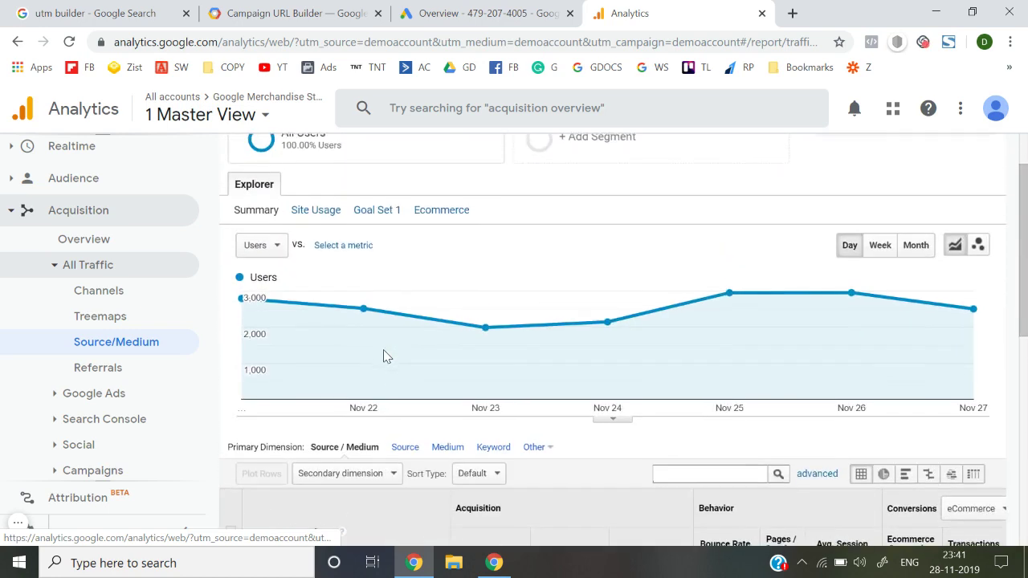
pyautogui.scroll(-2, 383, 350)
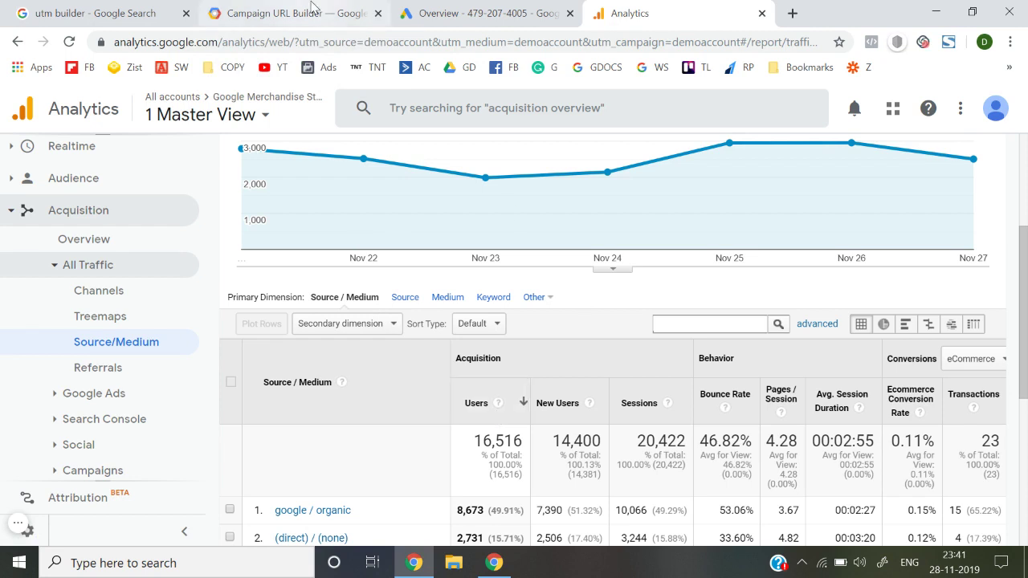
pyautogui.click(241, 13)
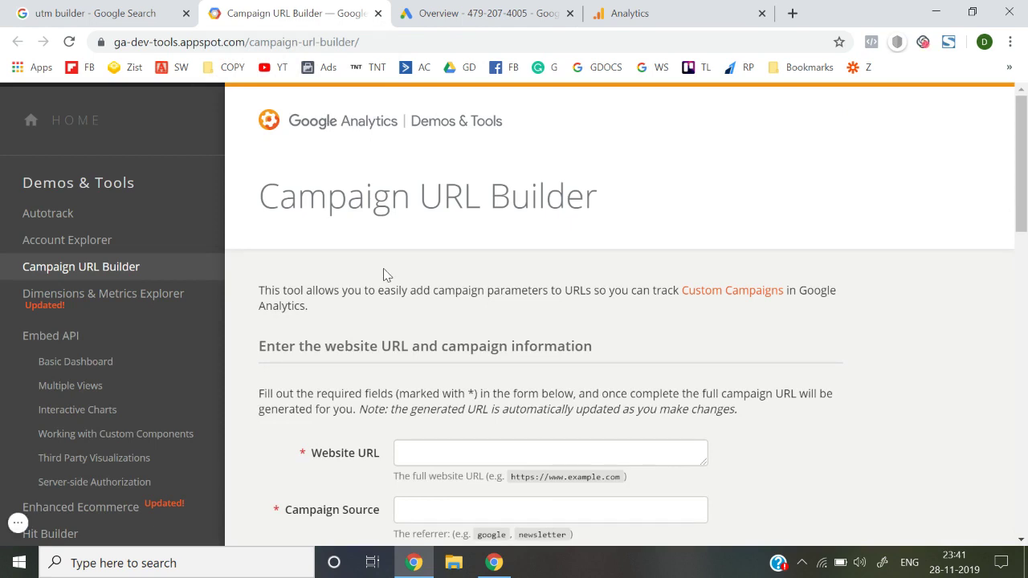
pyautogui.scroll(-2, 383, 275)
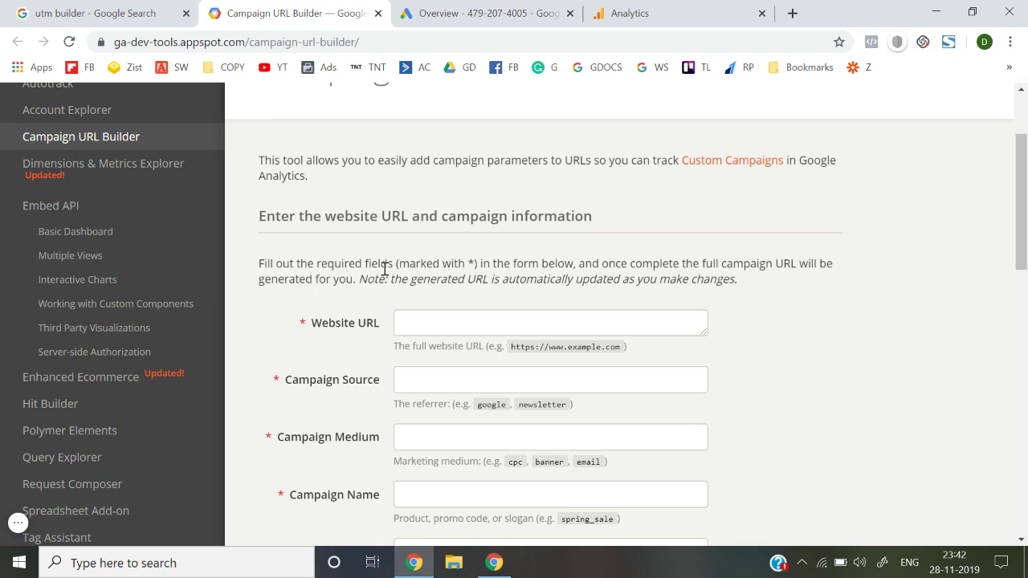
pyautogui.click(482, 13)
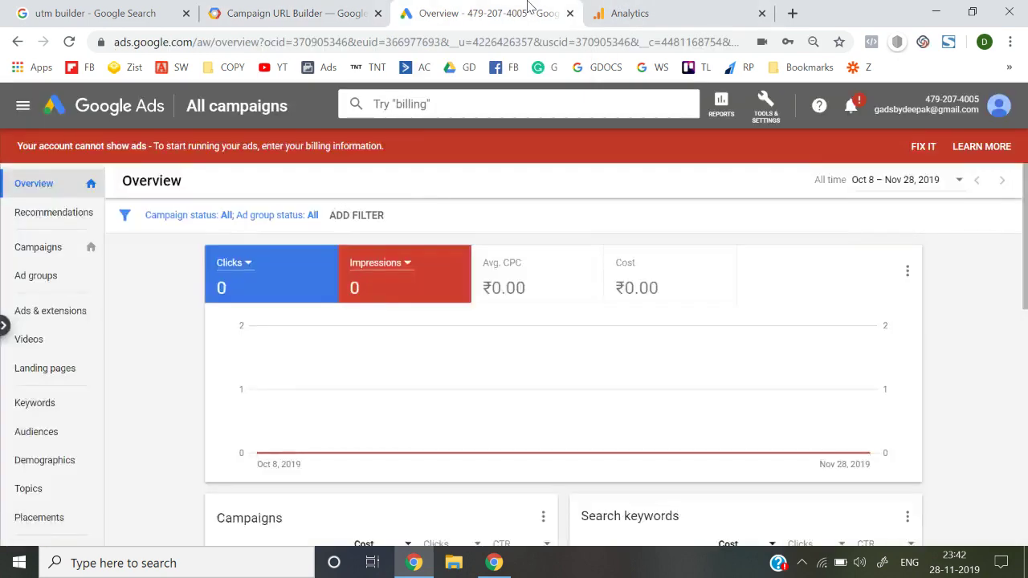
# Switch back to Google Analytics, view the google / organic entry of the Source/Medium report and return to the full report
pyautogui.hotkey('ctrl', 'Tab')
pyautogui.scroll(-2, 431, 321)
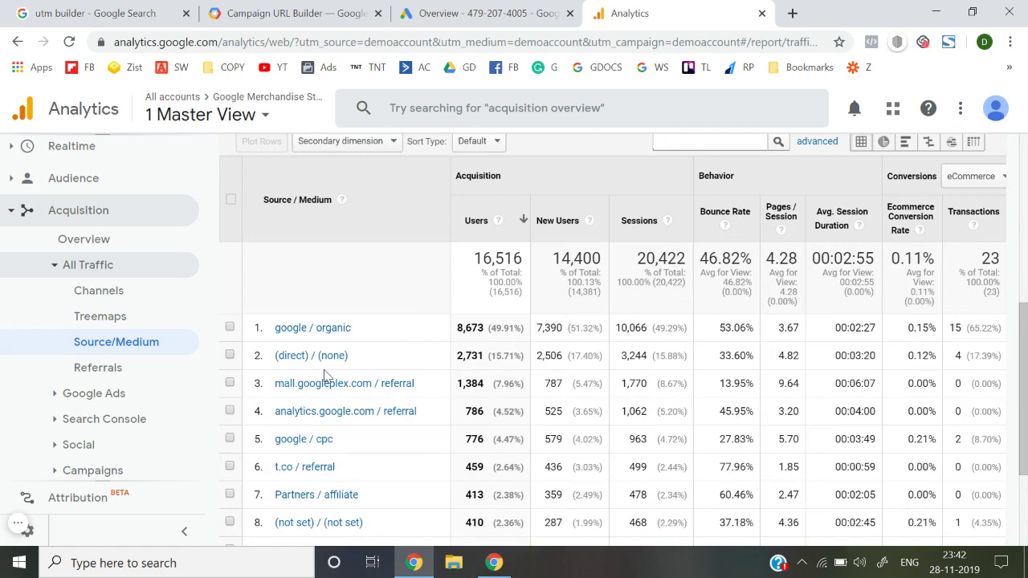
pyautogui.click(332, 329)
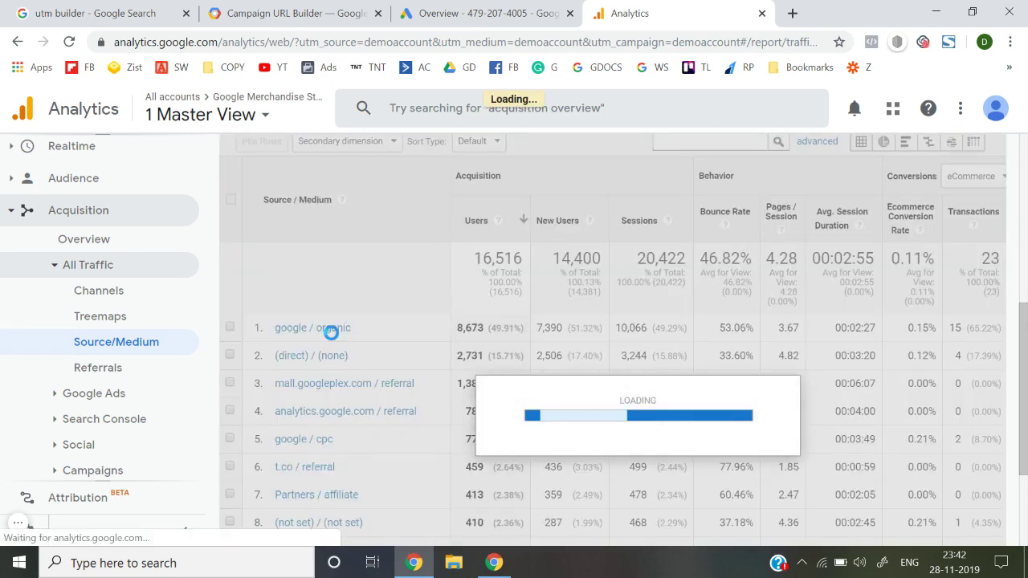
pyautogui.scroll(-1, 185, 377)
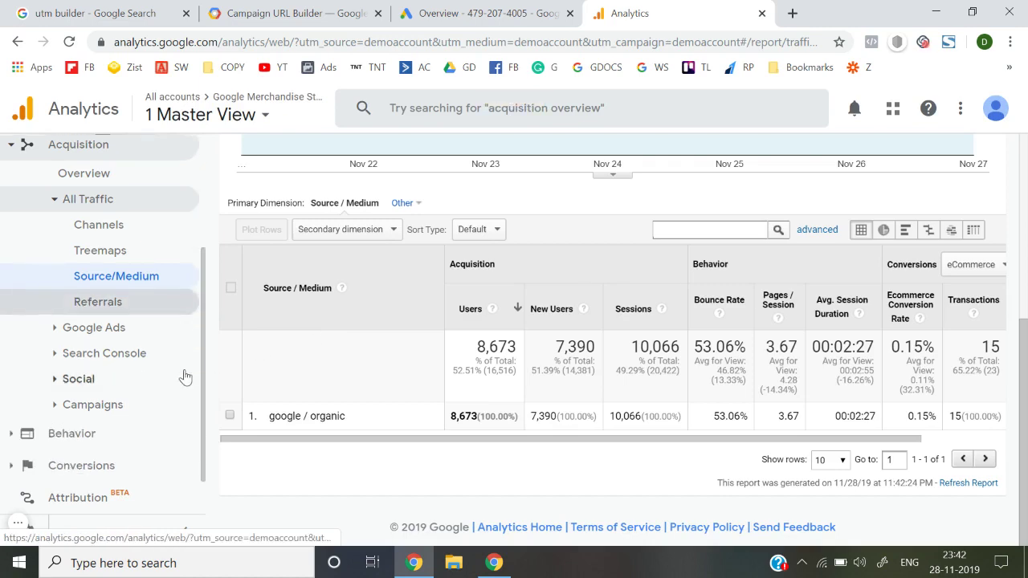
pyautogui.scroll(1, 344, 322)
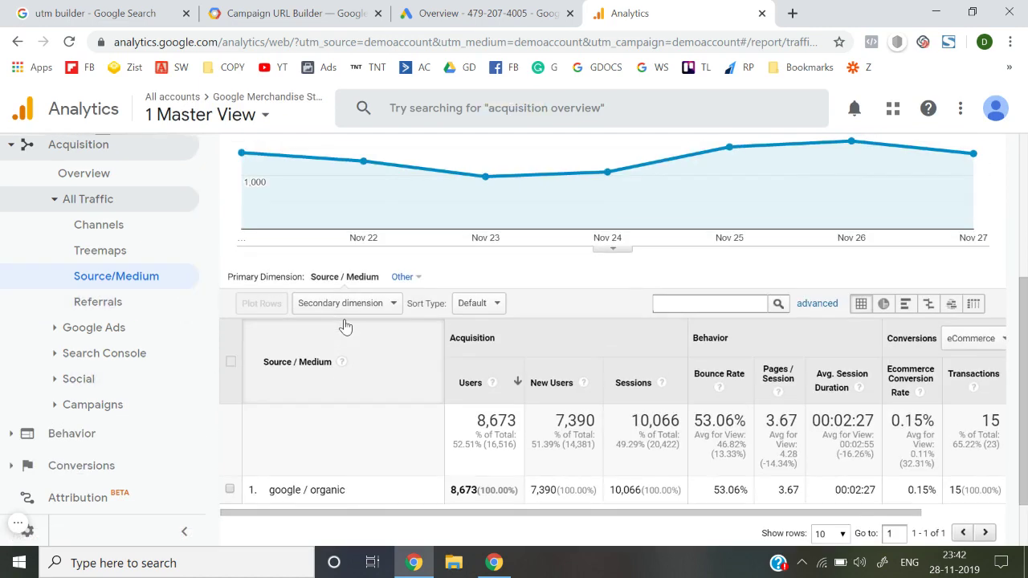
pyautogui.click(15, 42)
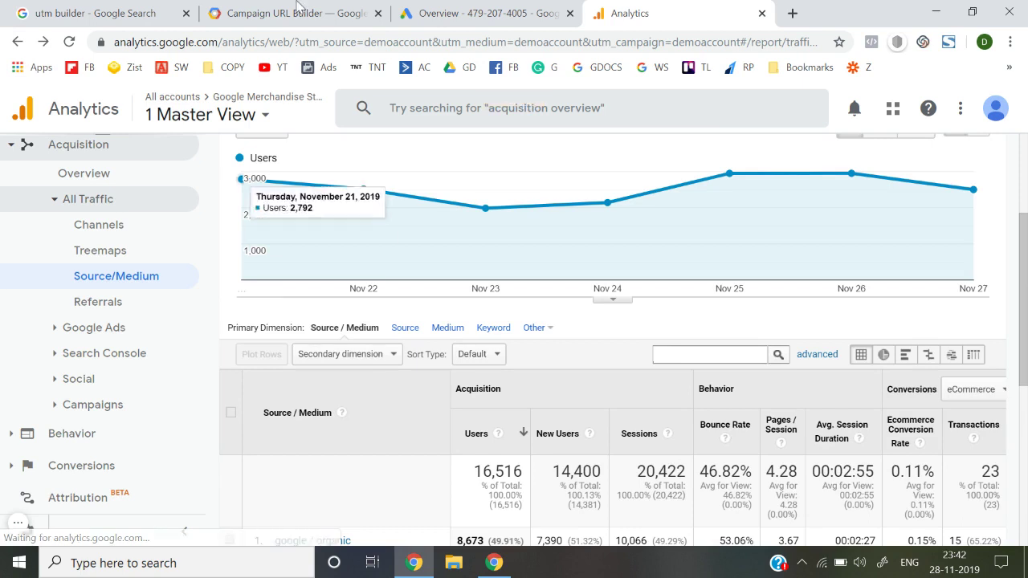
# Switch to the Campaign URL Builder and enter thinknthrive.in/wordp as the website URL
pyautogui.click(298, 11)
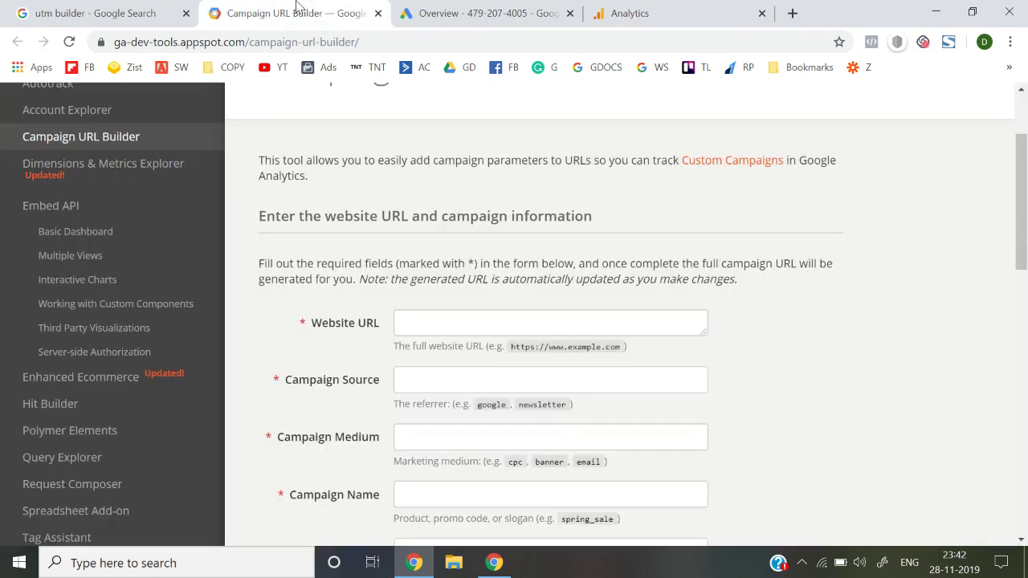
pyautogui.click(416, 318)
pyautogui.click(335, 300)
pyautogui.click(439, 321)
pyautogui.write('thinkn')
pyautogui.write('tur')
pyautogui.write('ive.in')
pyautogui.write('/word')
pyautogui.write('p')
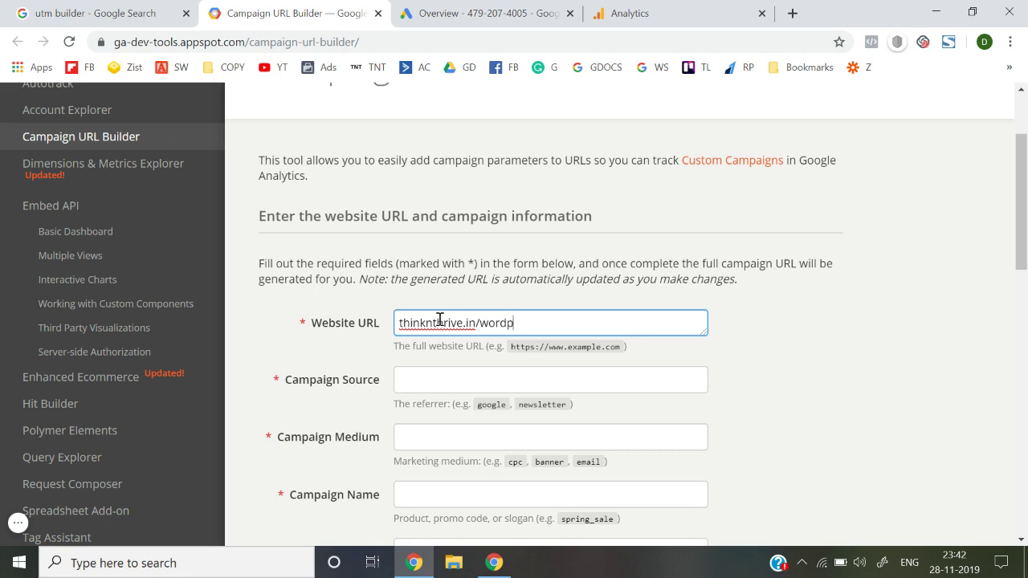
pyautogui.click(439, 322)
pyautogui.write('h')
pyautogui.click(789, 367)
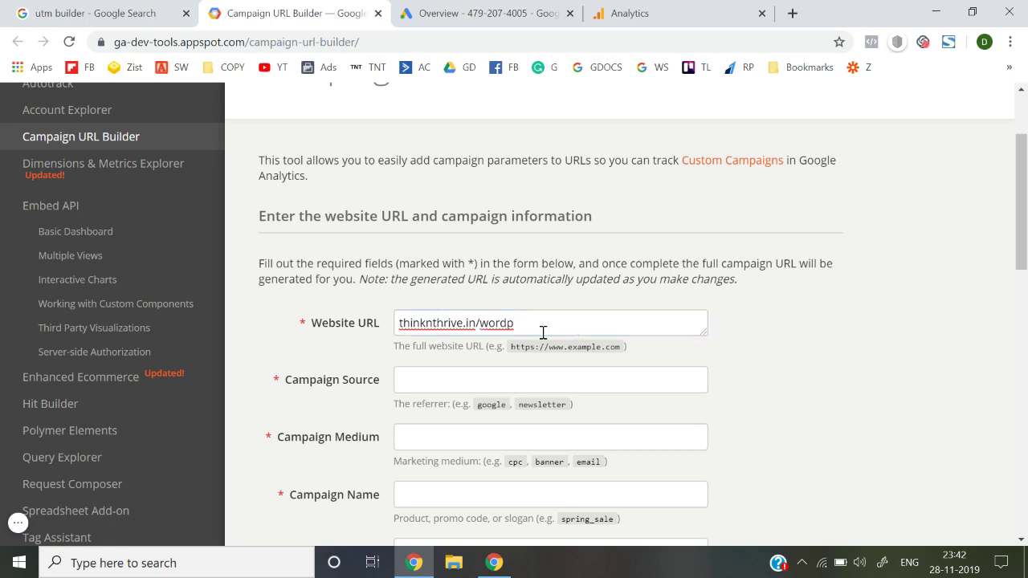
# Set the campaign source to google in the campaign information form
pyautogui.scroll(-2, 543, 332)
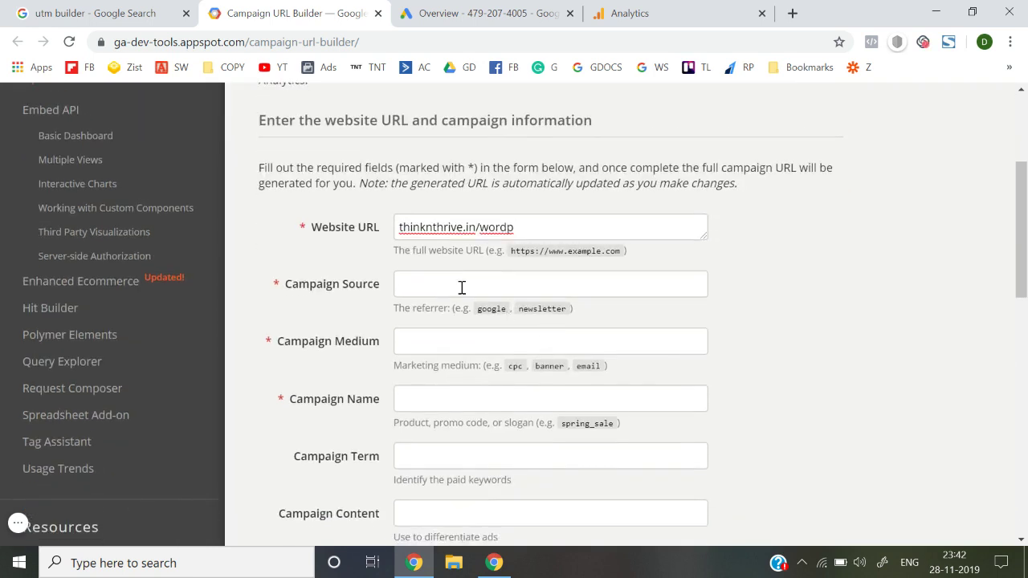
pyautogui.click(452, 285)
pyautogui.click(832, 301)
pyautogui.click(597, 284)
pyautogui.write('google')
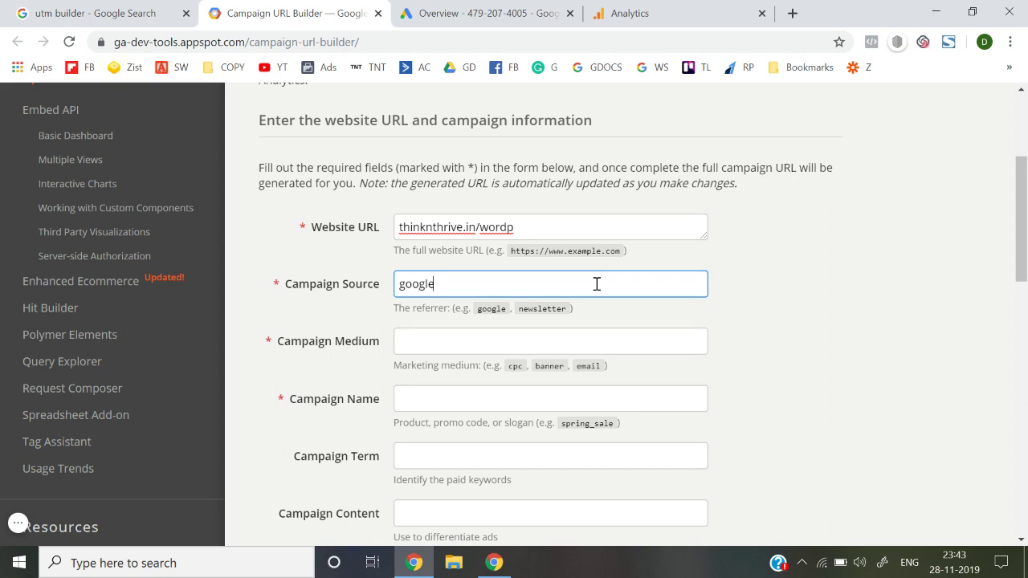
pyautogui.click(823, 373)
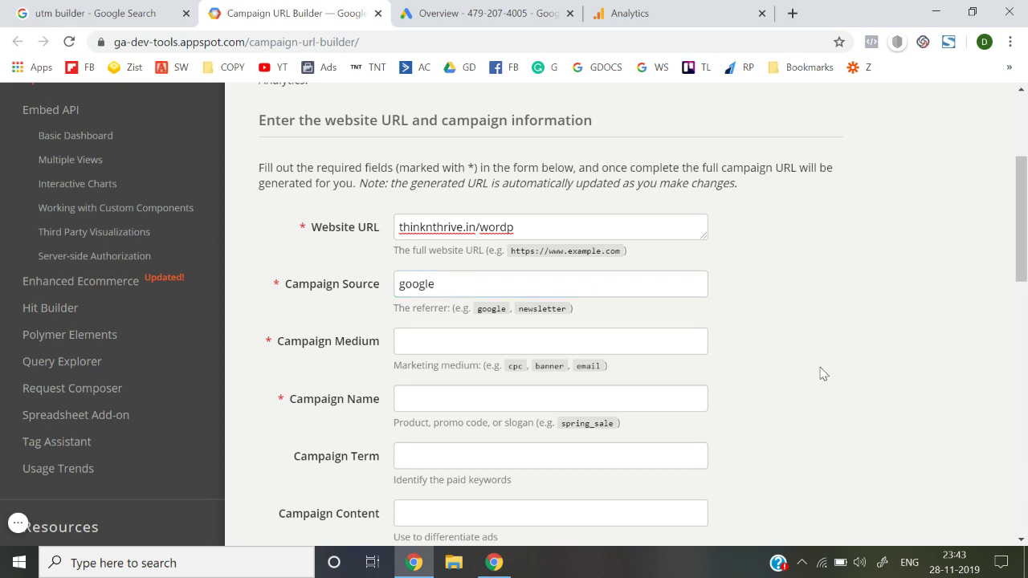
# Set the campaign medium to searchad in the campaign information form
pyautogui.moveTo(446, 284); pyautogui.dragTo(402, 291)
pyautogui.click(934, 424)
pyautogui.write('searchad')
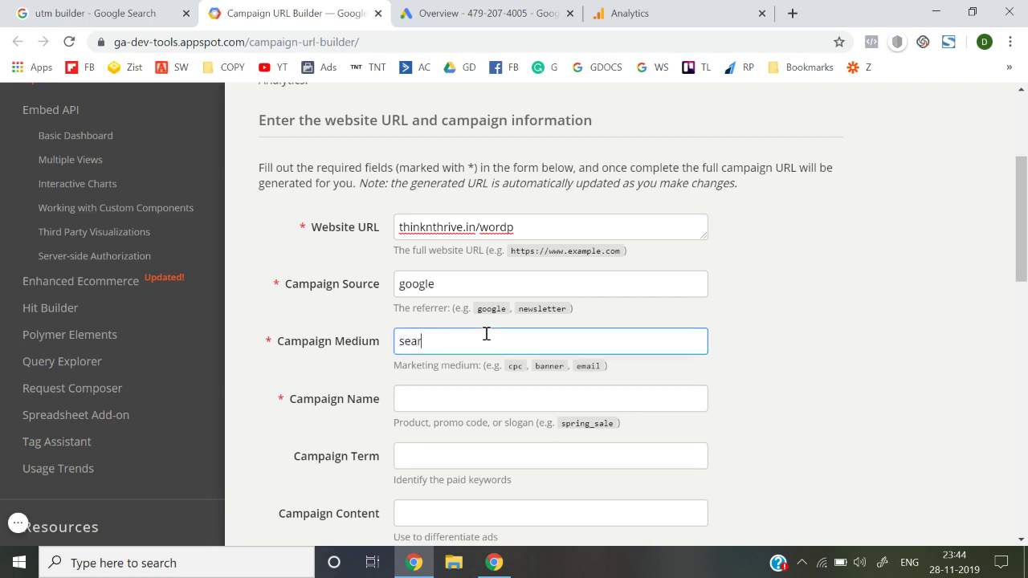
pyautogui.click(847, 401)
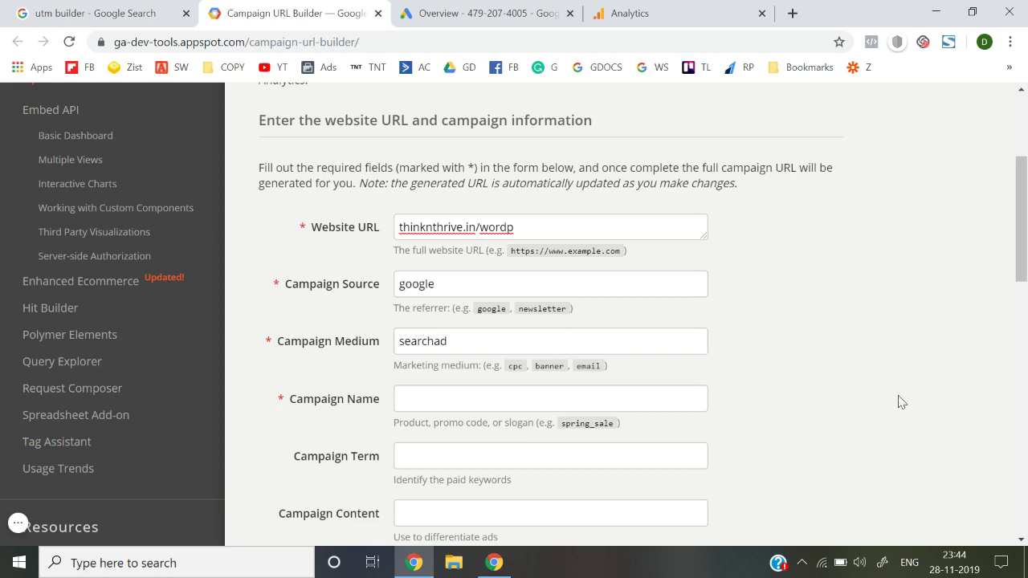
# Set the campaign name to delhi1824 in the campaign information form
pyautogui.click(659, 397)
pyautogui.click(809, 415)
pyautogui.scroll(-1, 812, 415)
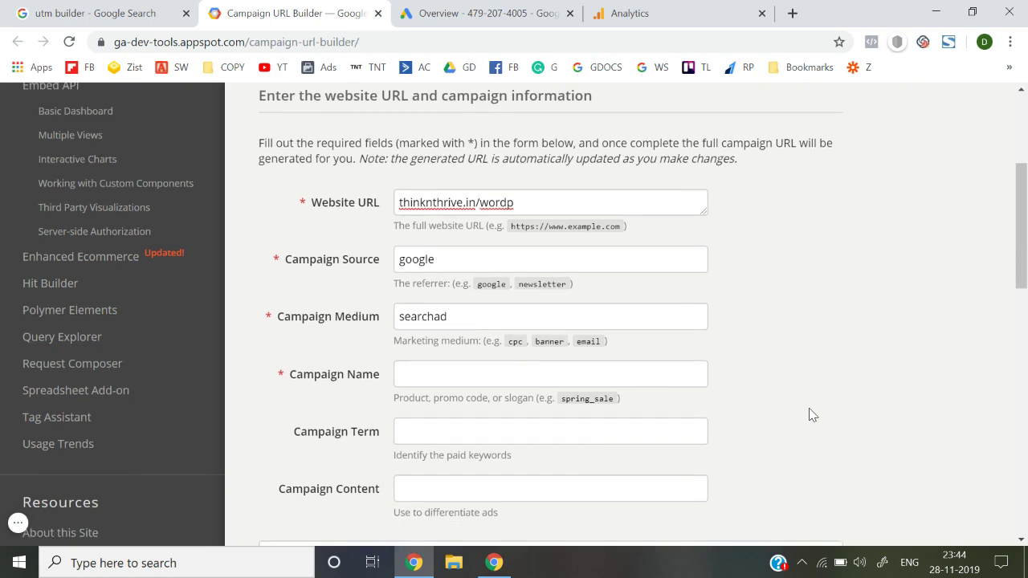
pyautogui.click(643, 382)
pyautogui.write('delhi')
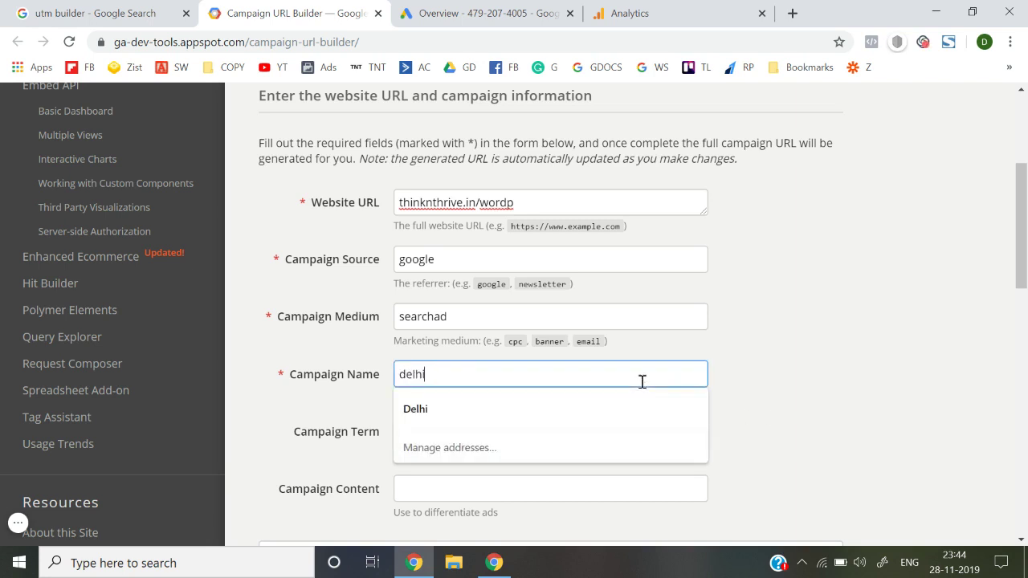
pyautogui.write('1824')
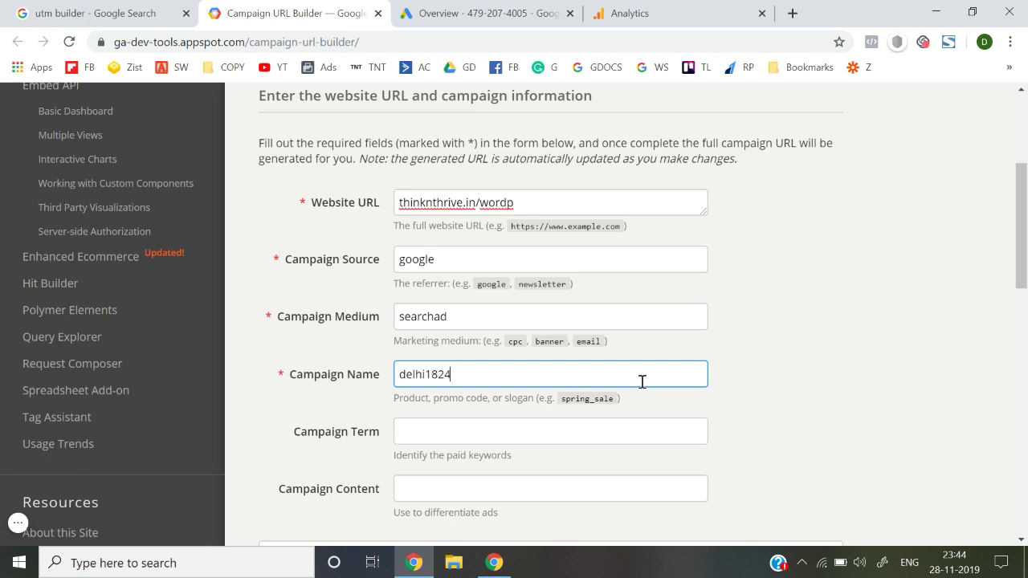
pyautogui.click(839, 432)
# Copy the generated campaign URL containing the source, medium and campaign parameters
pyautogui.scroll(-1, 839, 432)
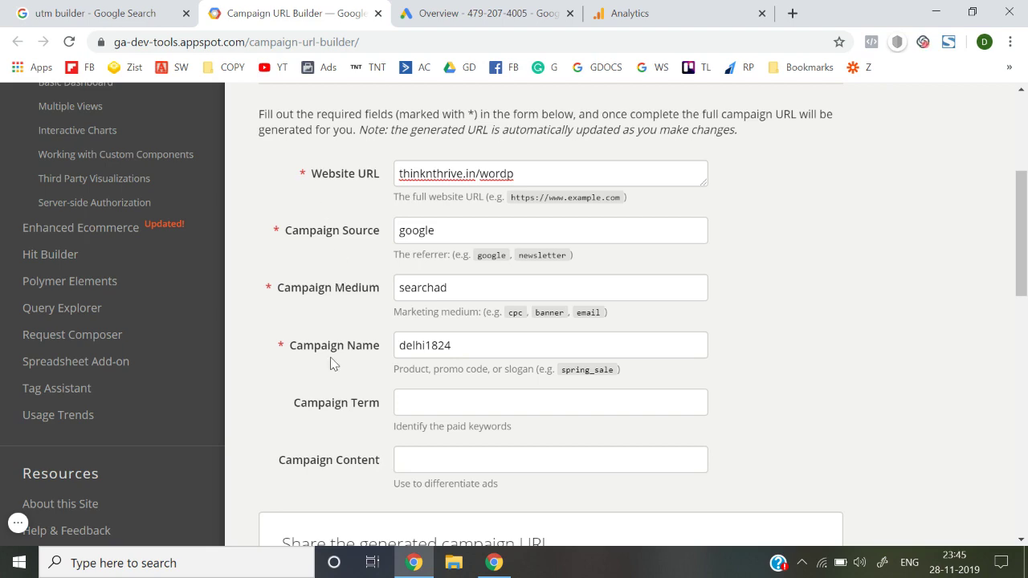
pyautogui.scroll(-4, 333, 364)
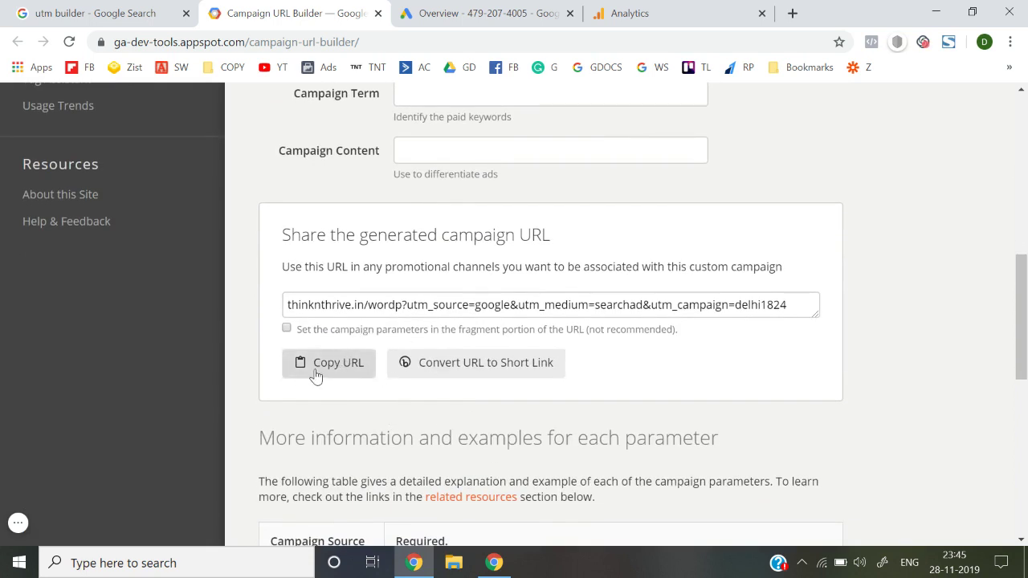
pyautogui.click(315, 374)
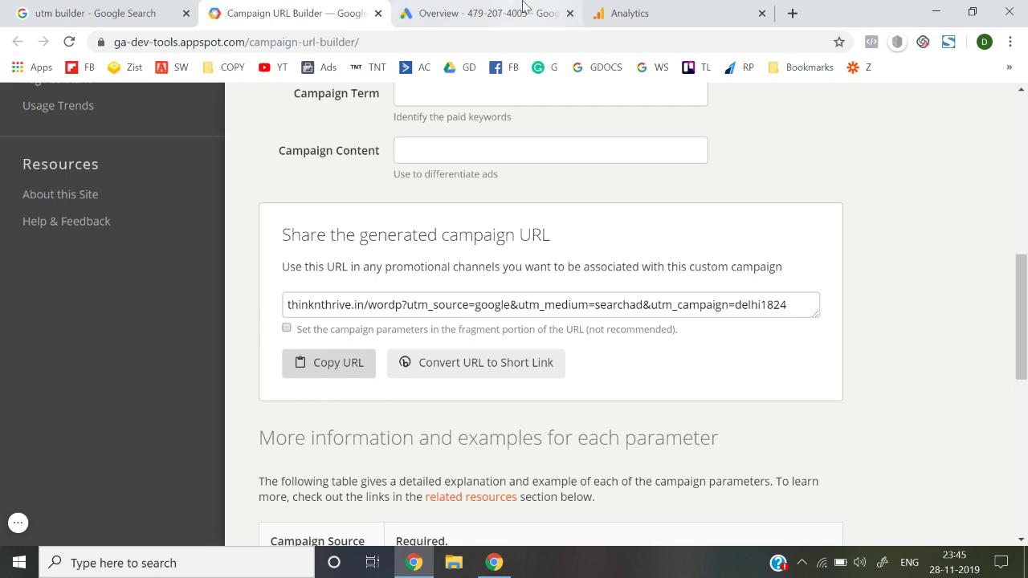
# Switch to Google Ads, list all campaigns and open the School Admission search campaign
pyautogui.click(482, 13)
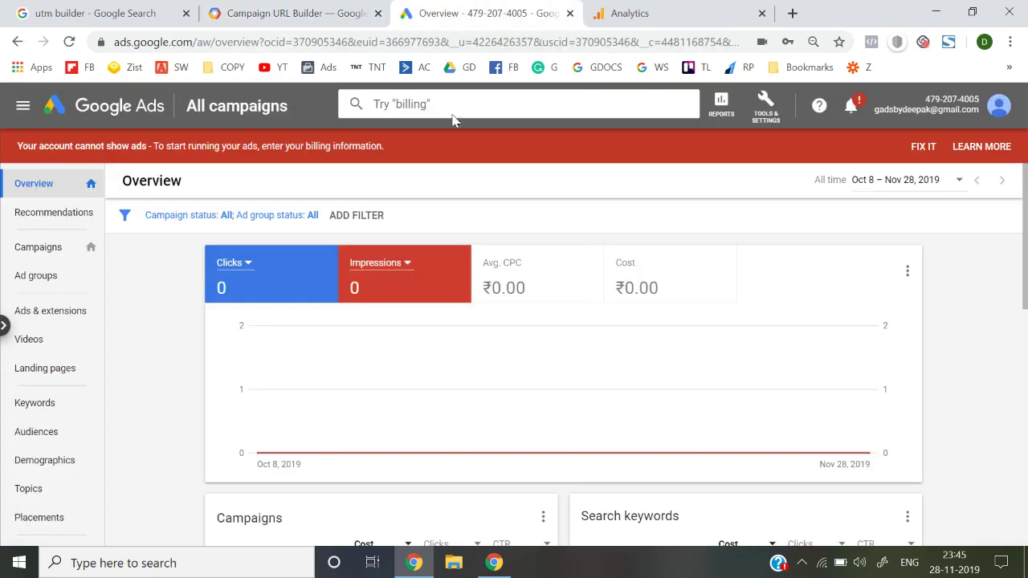
pyautogui.click(45, 247)
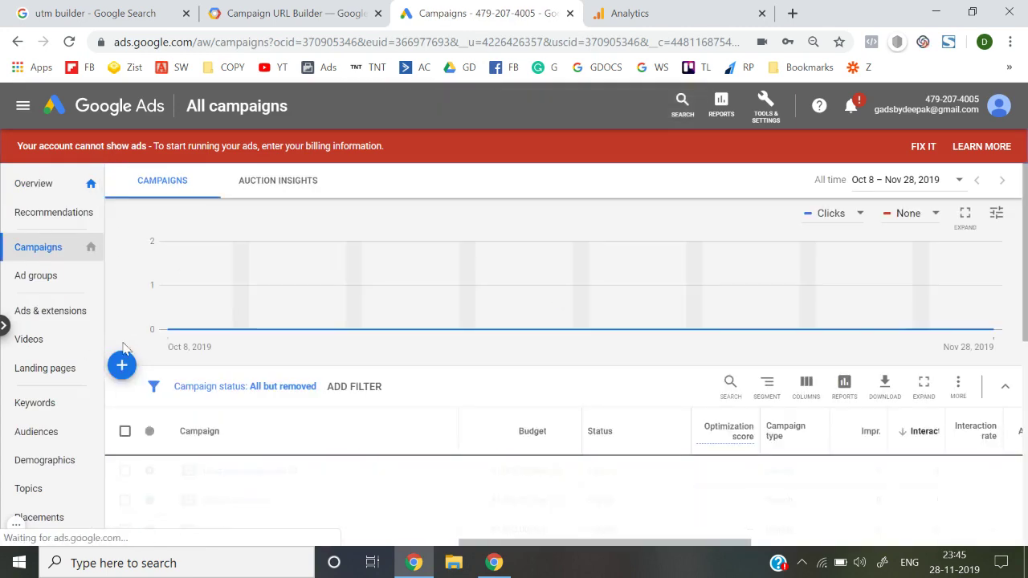
pyautogui.click(122, 366)
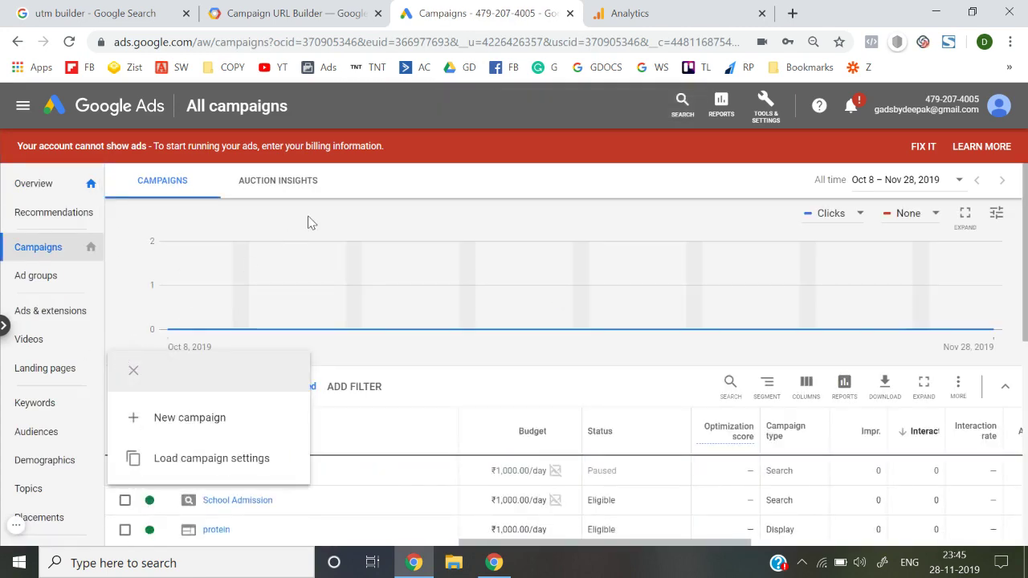
pyautogui.click(133, 370)
pyautogui.scroll(-4, 229, 333)
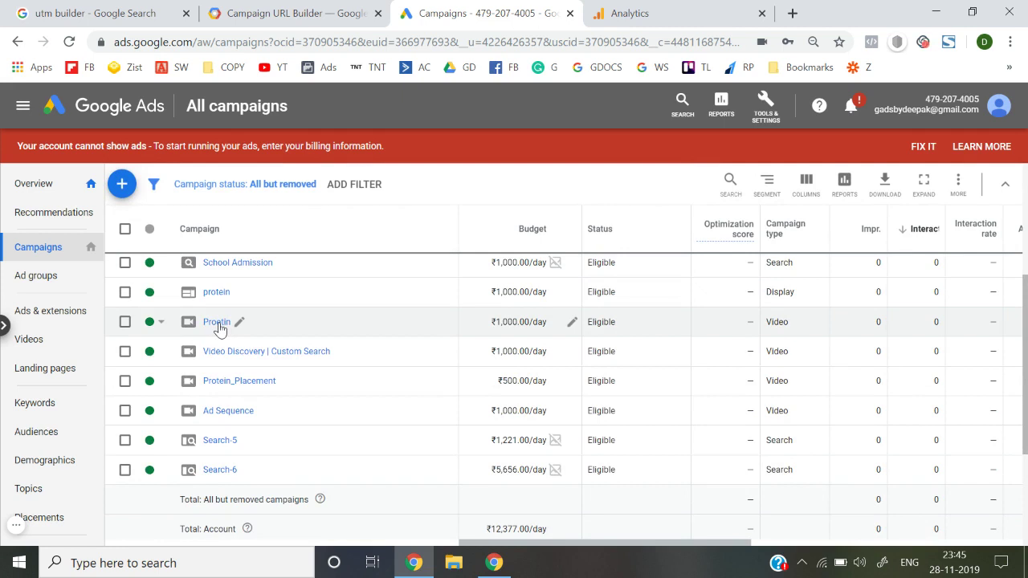
pyautogui.scroll(1, 214, 301)
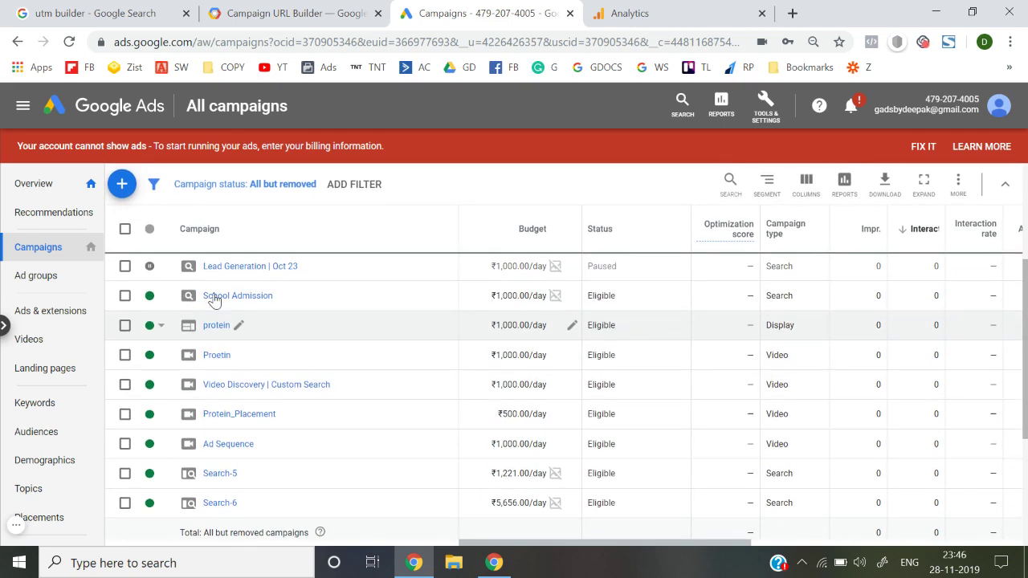
pyautogui.click(232, 299)
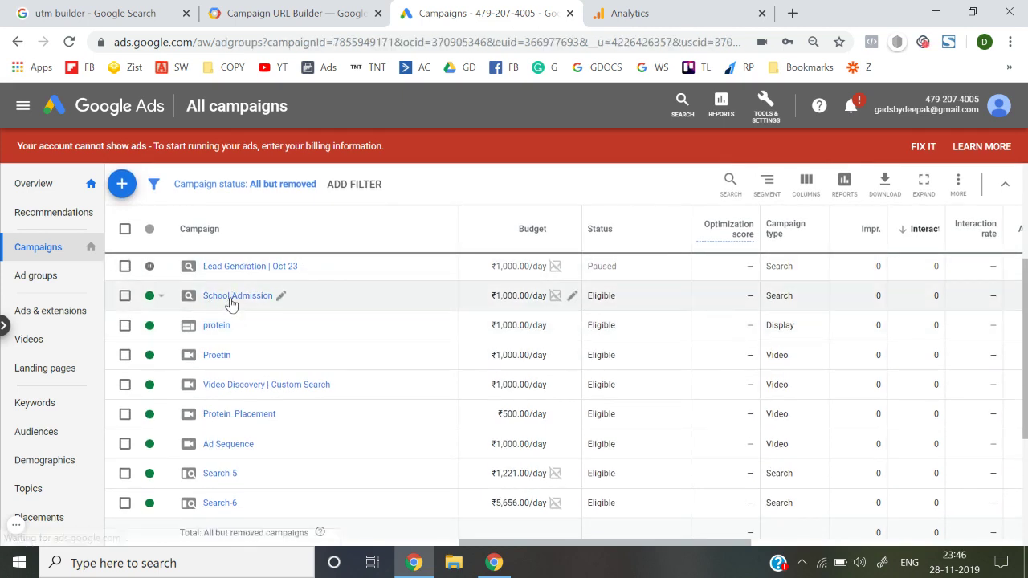
# Open the ads of the "top 10 schools in gurgaon" ad group and edit the "Top schools in gurgaon" expanded text ad
pyautogui.scroll(-2, 200, 386)
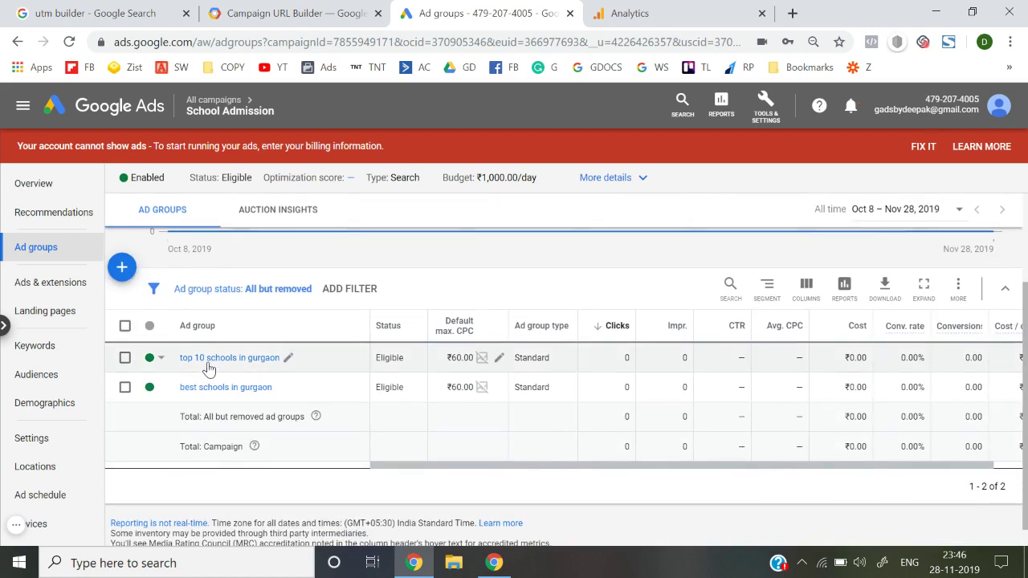
pyautogui.click(208, 361)
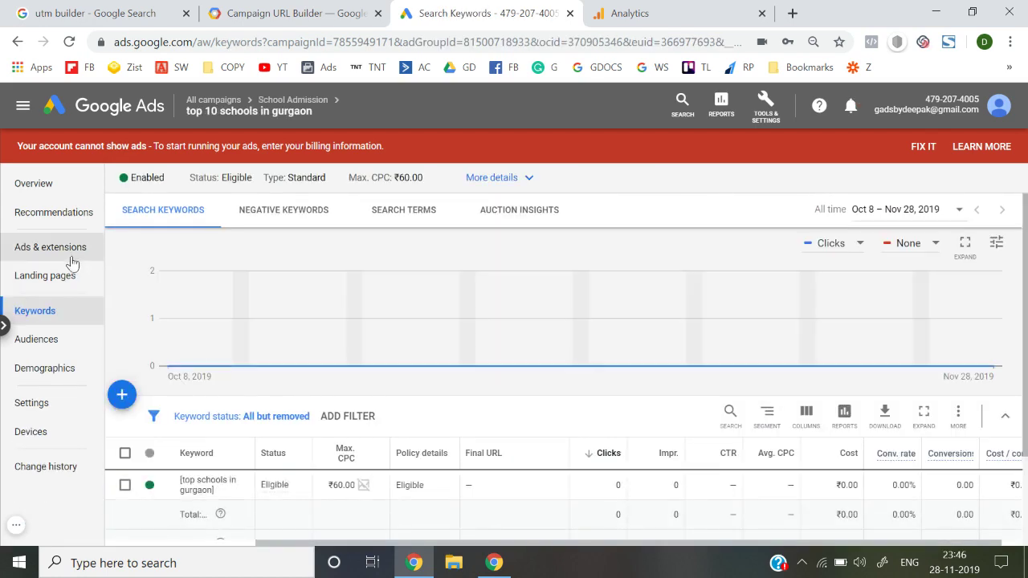
pyautogui.click(72, 255)
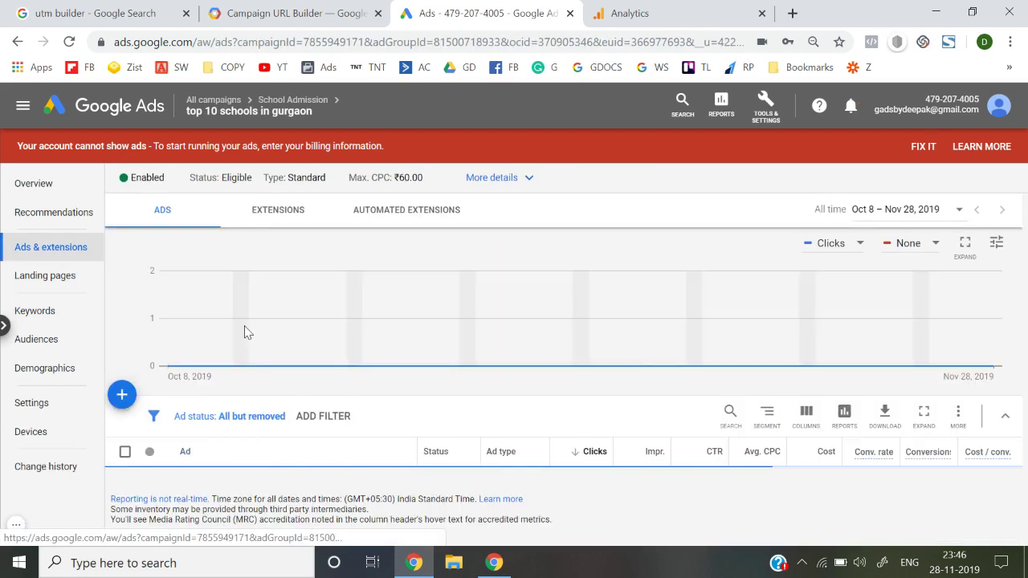
pyautogui.scroll(-3, 247, 332)
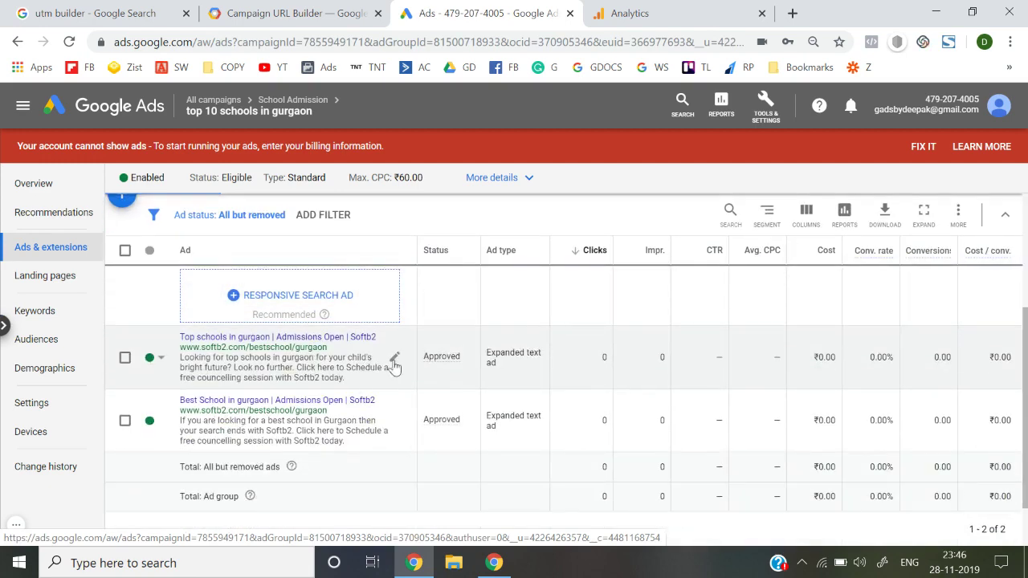
pyautogui.click(395, 359)
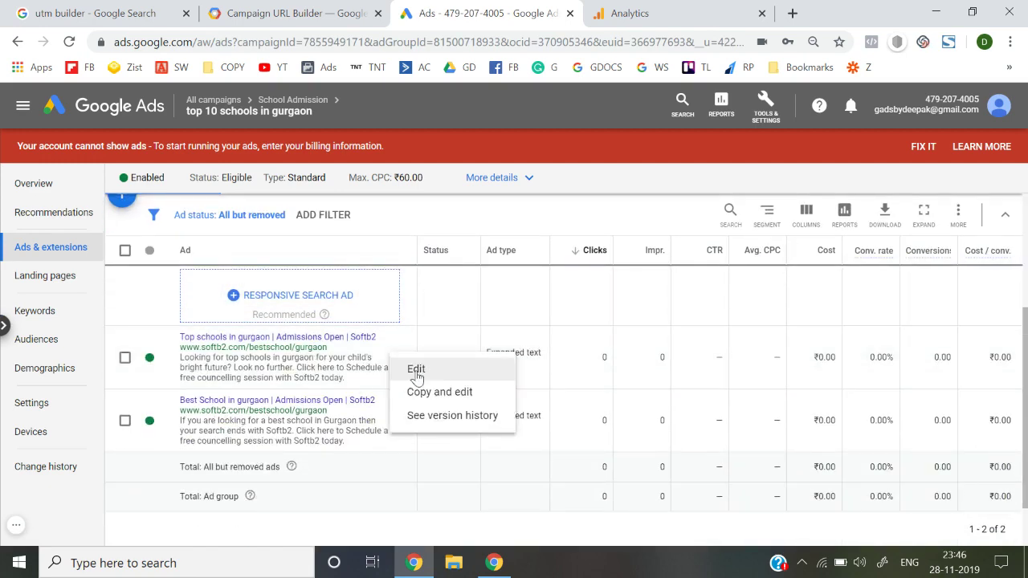
pyautogui.click(416, 370)
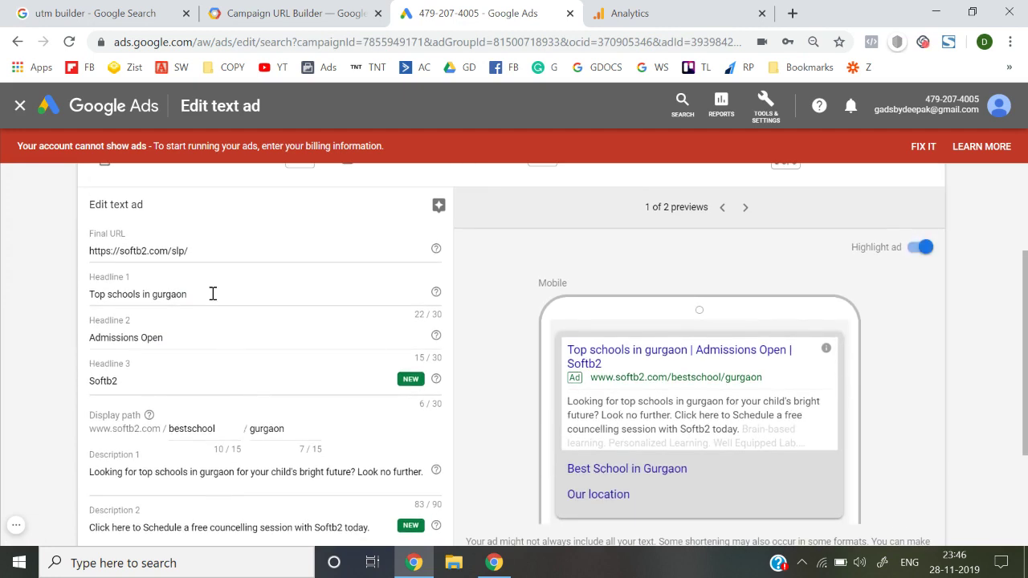
# Replace the text ad's final URL with the copied UTM-tagged campaign URL
pyautogui.scroll(1, 199, 254)
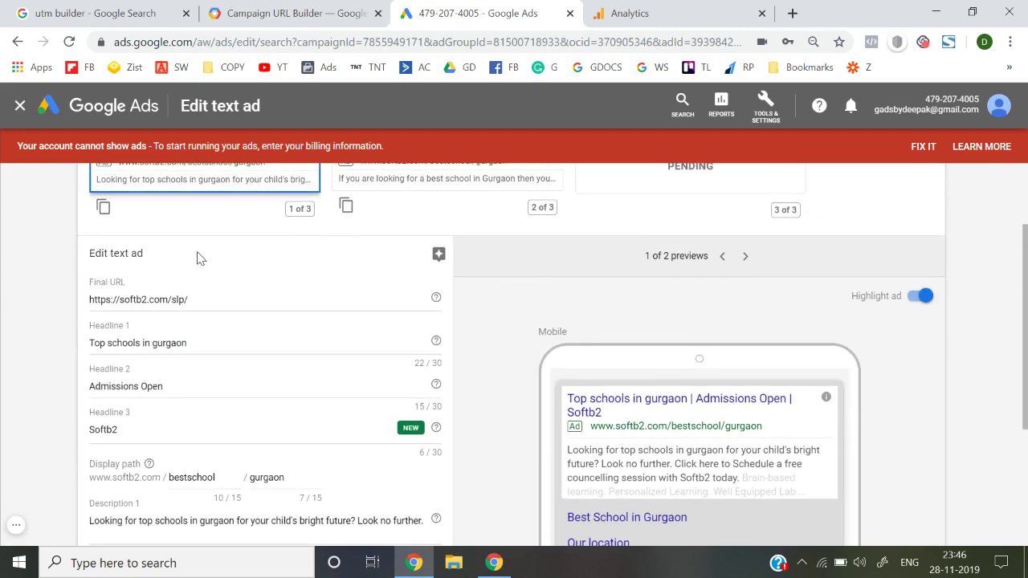
pyautogui.scroll(-1, 202, 312)
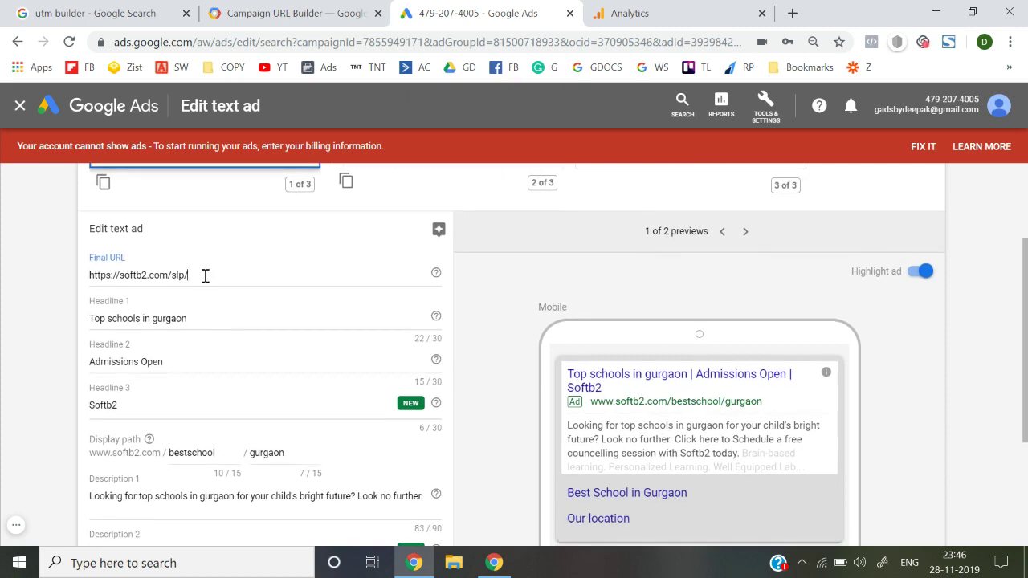
pyautogui.tripleClick(205, 276)
pyautogui.press('BackSpace')
pyautogui.hotkey('ctrl', 'v')
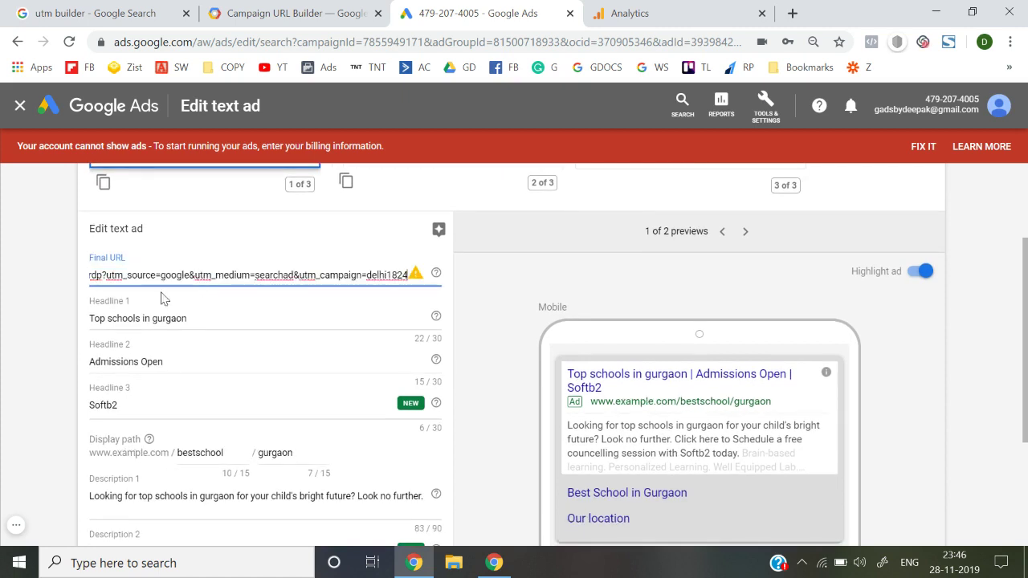
pyautogui.click(95, 301)
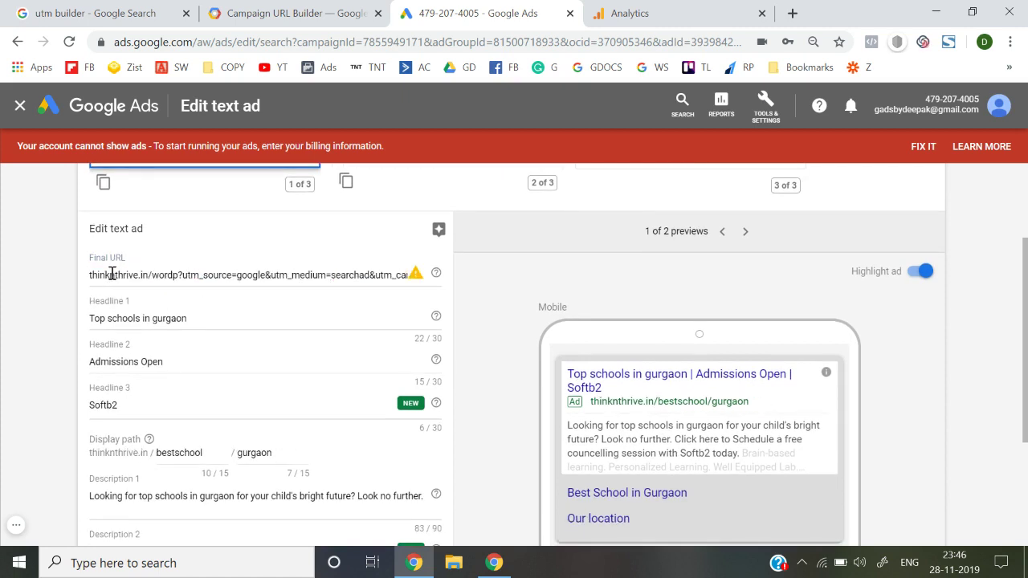
pyautogui.click(112, 275)
pyautogui.write('https')
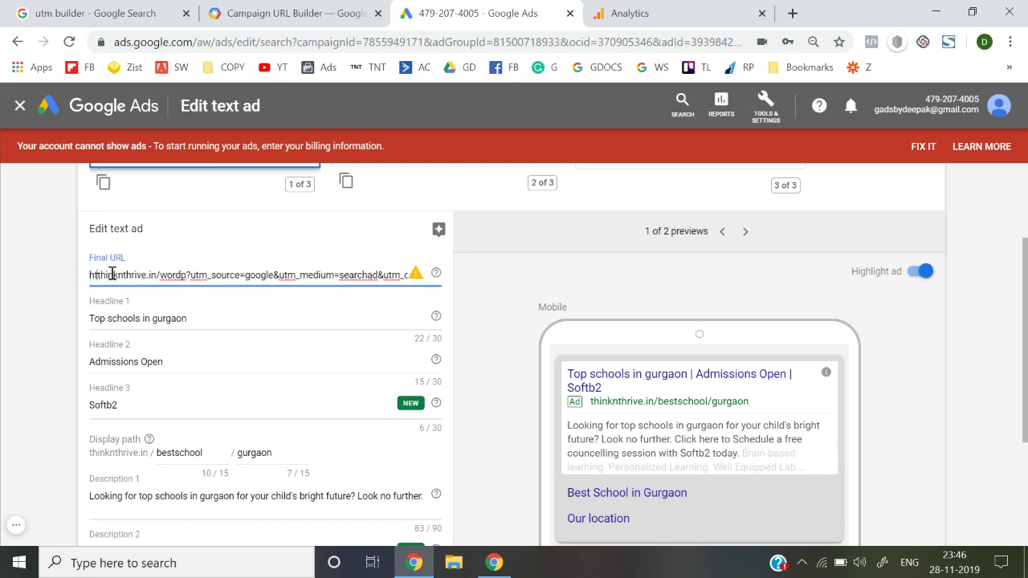
pyautogui.write('://')
pyautogui.click(26, 326)
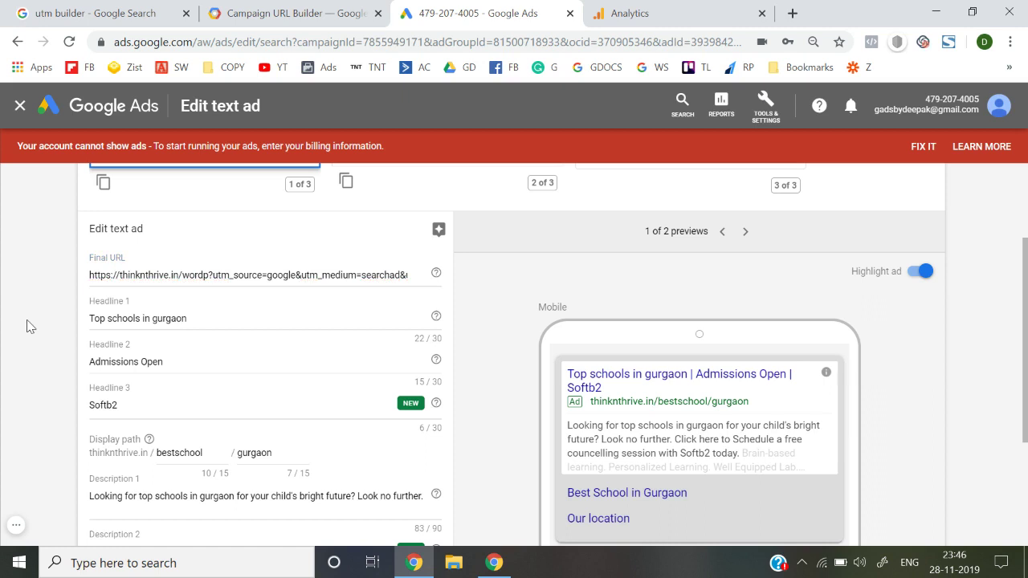
# Copy the ad's complete final URL and paste it into a new browser tab's address field to view it in full
pyautogui.click(232, 274)
pyautogui.hotkey('ctrl', 'a')
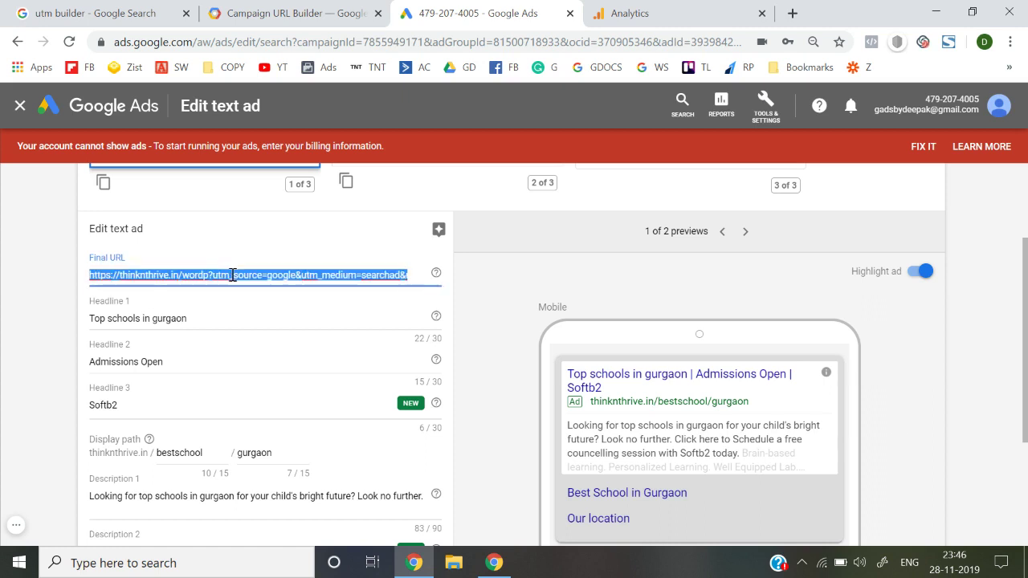
pyautogui.click(792, 13)
pyautogui.write('https://thinknthrive.in/wordp?utm_source=google&utm_medium=searchad&utm_campaign=delhi1824')
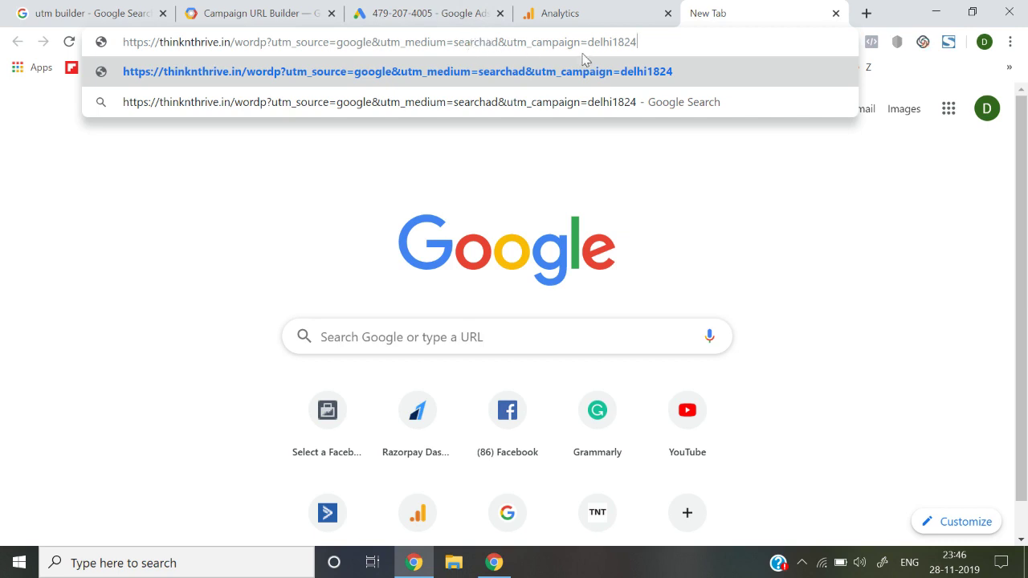
# Switch to Google Analytics and examine the traffic sources listed in the Source/Medium report
pyautogui.click(557, 13)
pyautogui.scroll(-2, 589, 410)
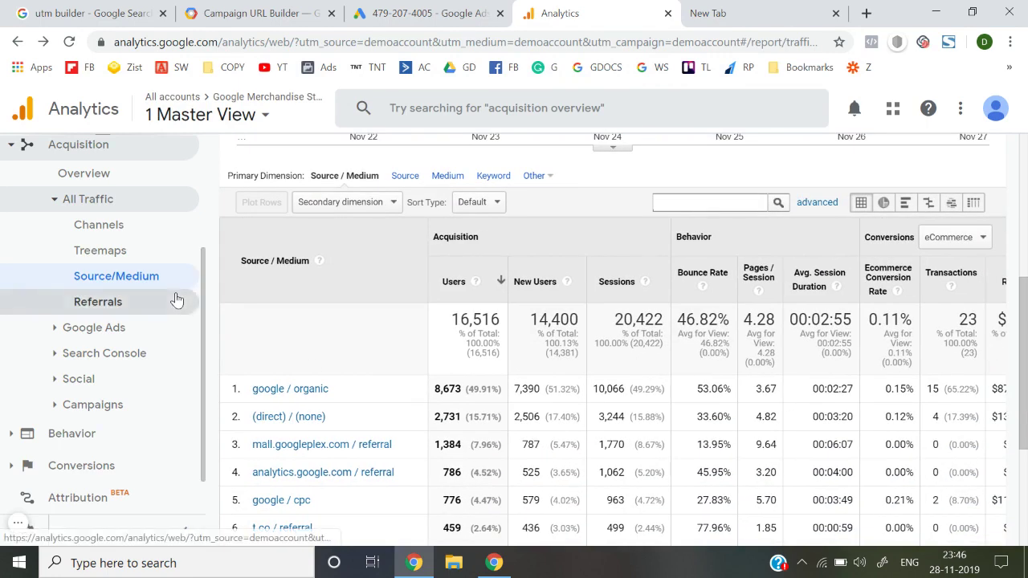
pyautogui.scroll(1, 175, 298)
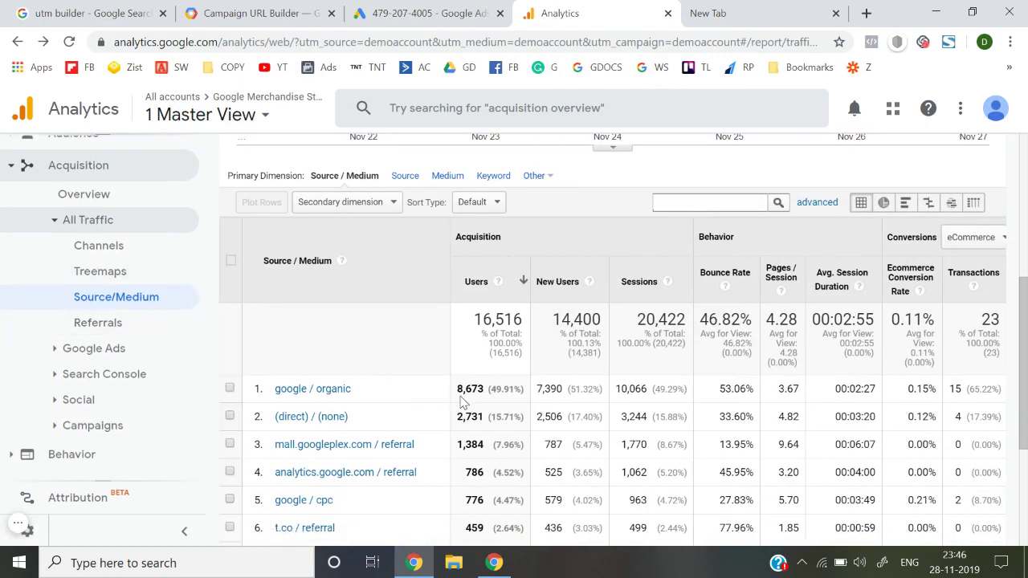
pyautogui.scroll(-2, 461, 397)
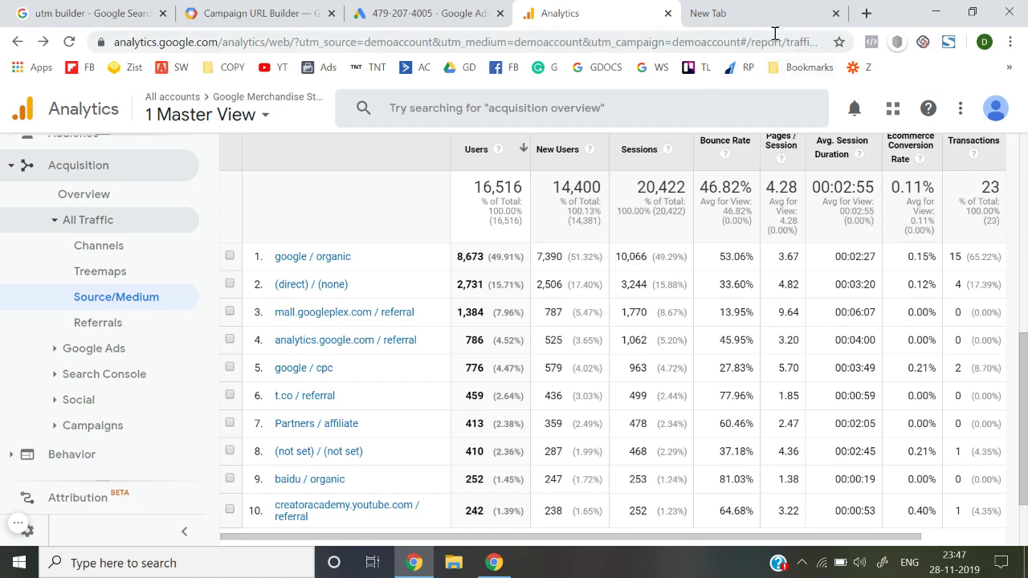
# Replace the pasted URL in the new tab with a Google search for "iit coaching"
pyautogui.click(759, 7)
pyautogui.write('https://thinknthrive.in/wordp?utm_source=google&utm_medium=searchad&utm_campaign=delhi1824iit')
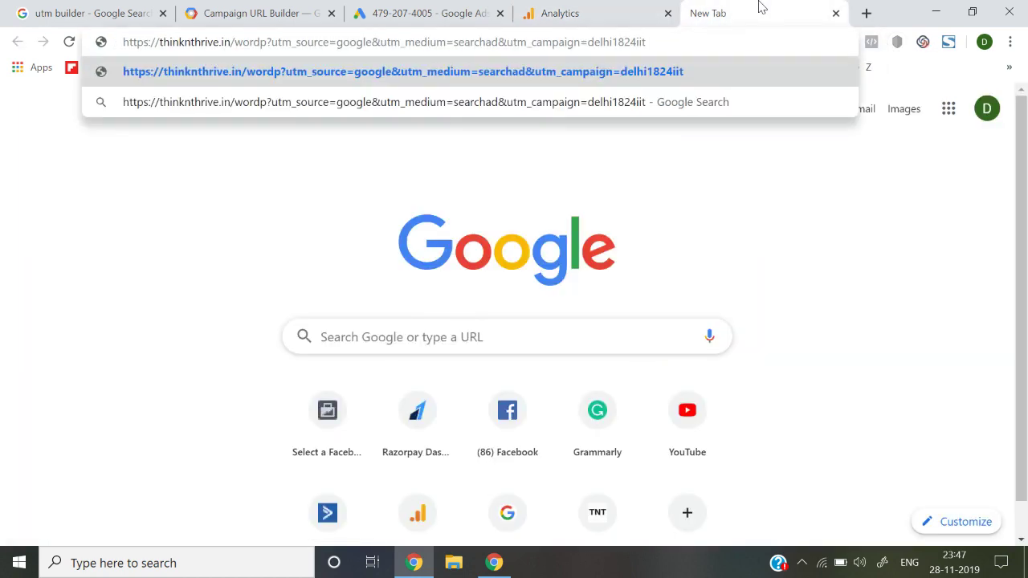
pyautogui.hotkey('ctrl', 'a')
pyautogui.write('iit ca')
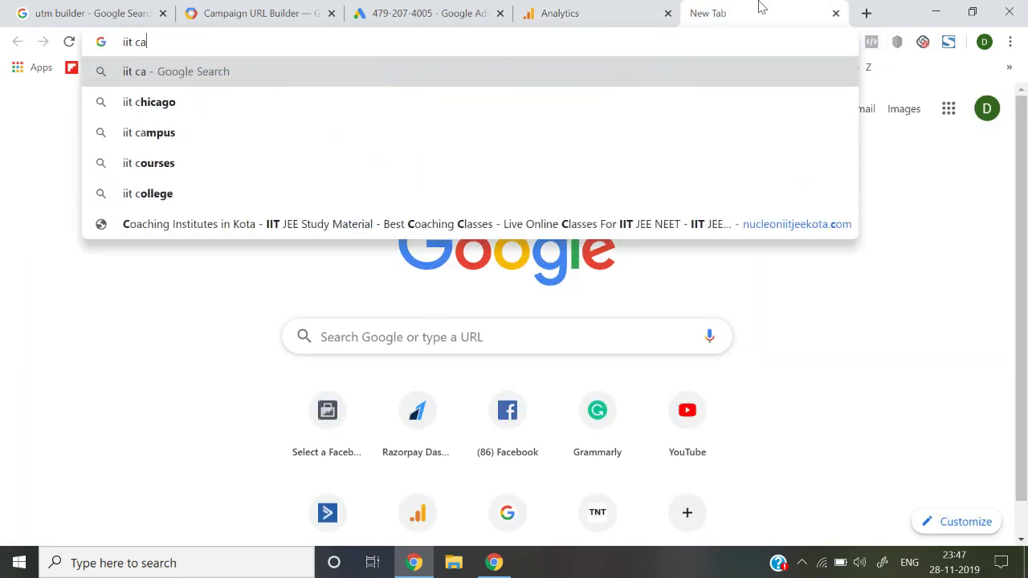
pyautogui.press('BackSpace')
pyautogui.write('oaching')
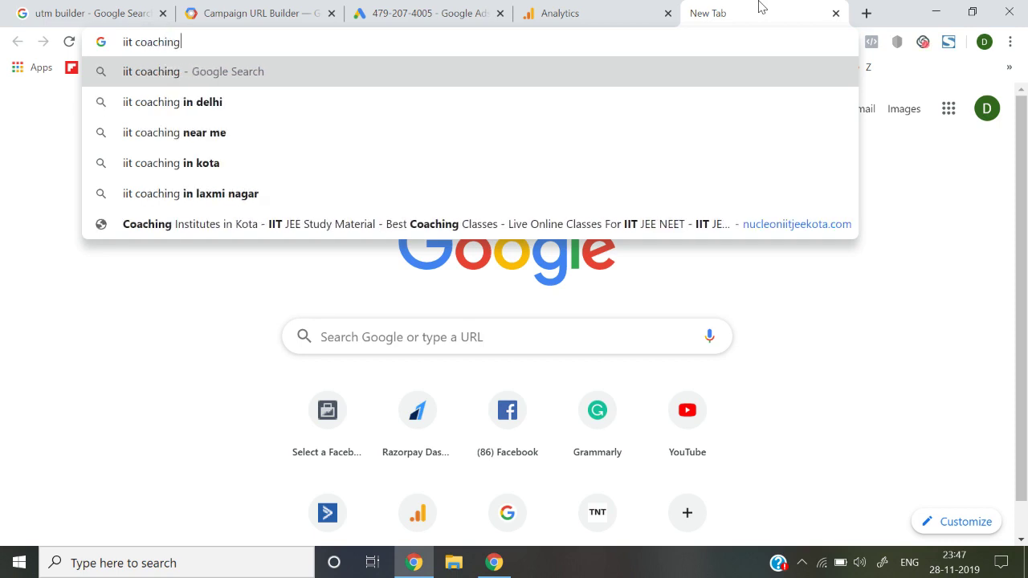
pyautogui.press('Return')
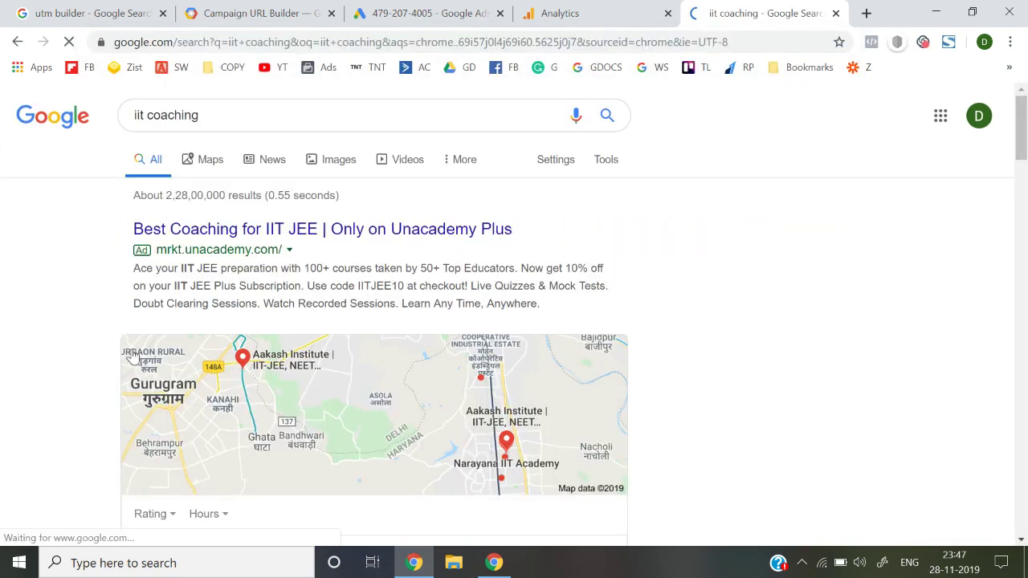
# Open the Unacademy Plus search ad's landing page in a separate tab and bring it into view
pyautogui.rightClick(245, 243)
pyautogui.click(305, 252)
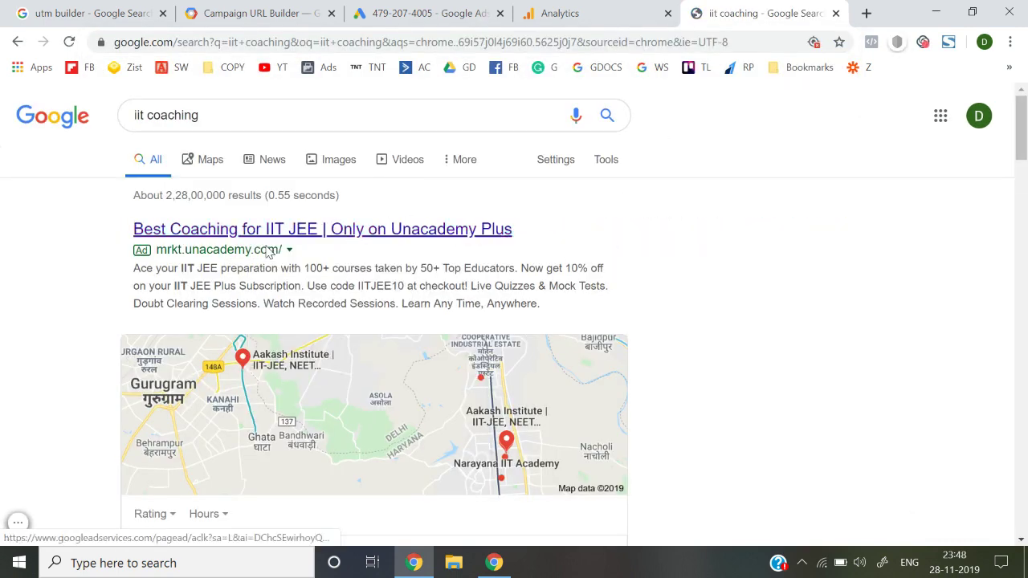
pyautogui.click(751, 16)
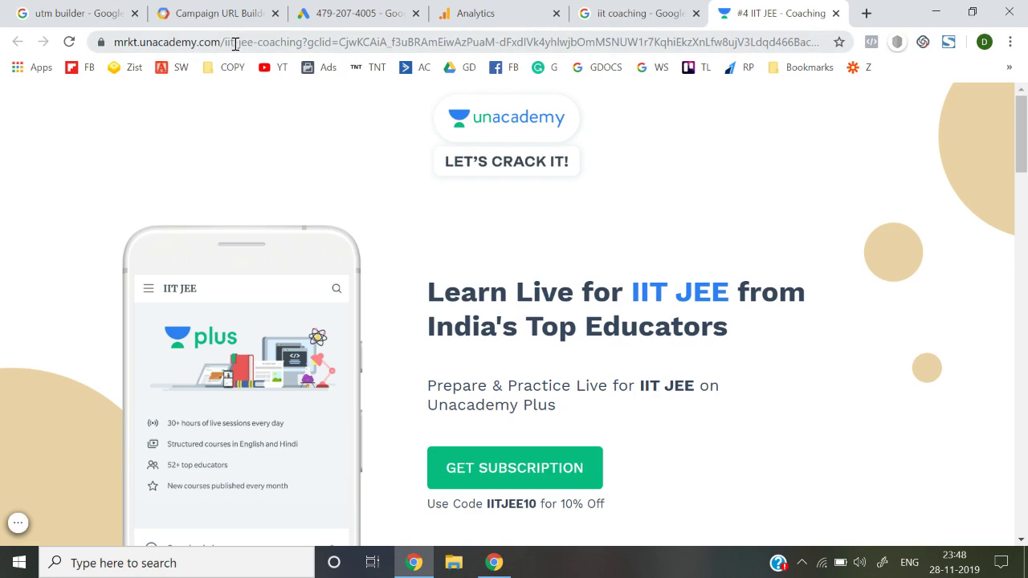
pyautogui.click(478, 13)
pyautogui.click(650, 8)
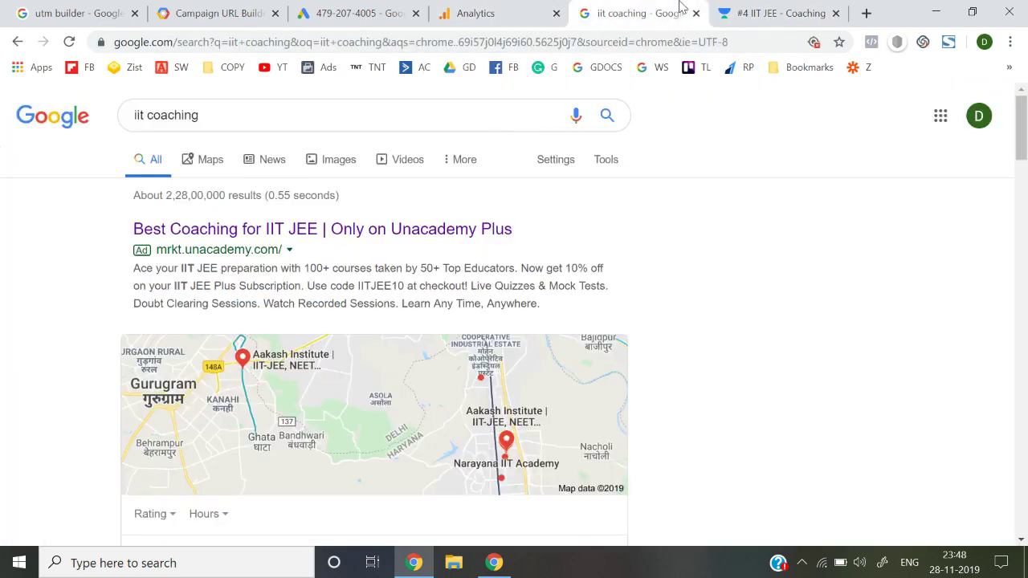
pyautogui.click(767, 13)
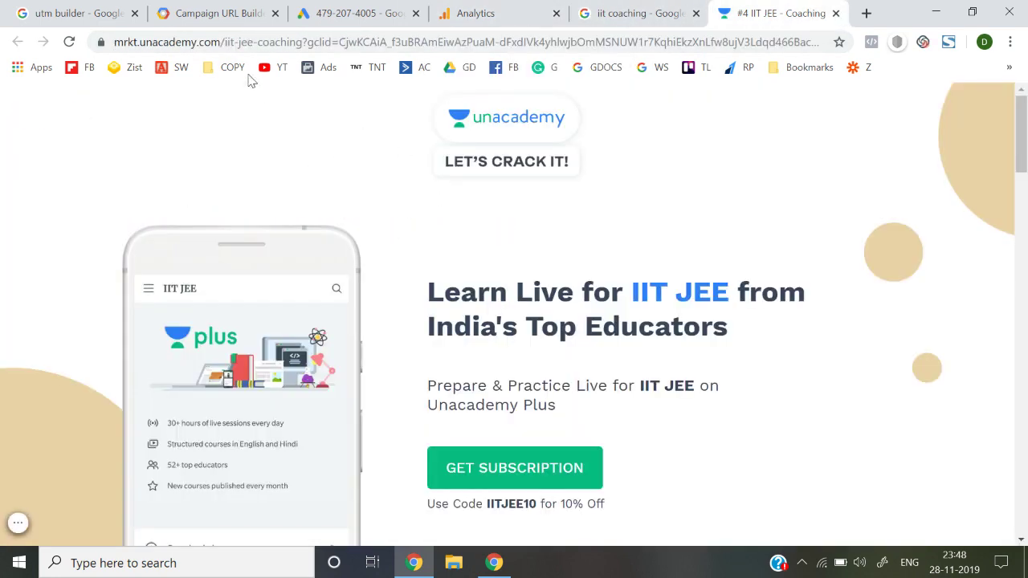
# Examine the gclid and UTM parameters in the Unacademy landing page URL, through to the campaign parameter at its end
pyautogui.click(303, 44)
pyautogui.click(332, 46)
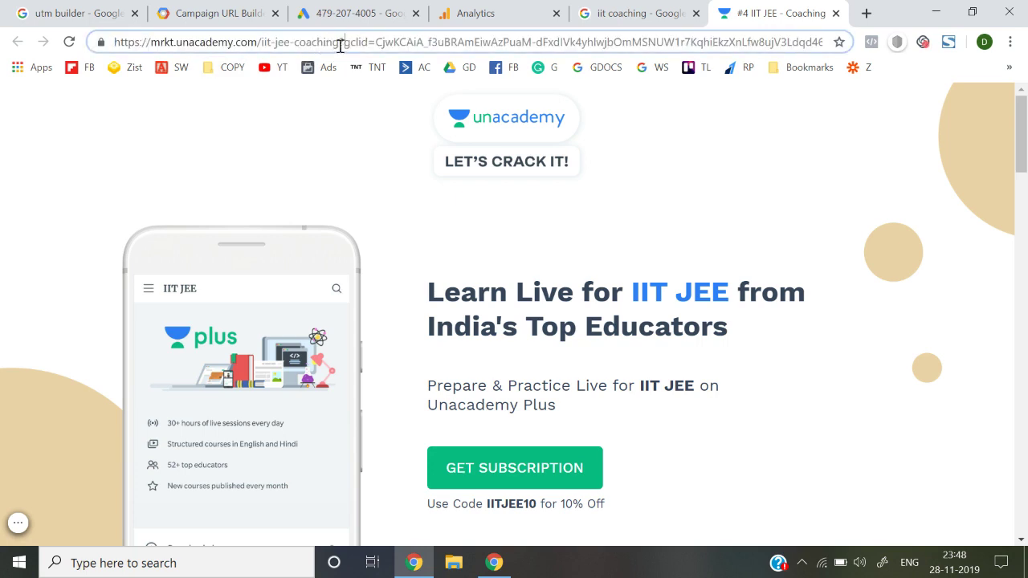
pyautogui.moveTo(349, 45); pyautogui.dragTo(777, 143)
pyautogui.click(765, 156)
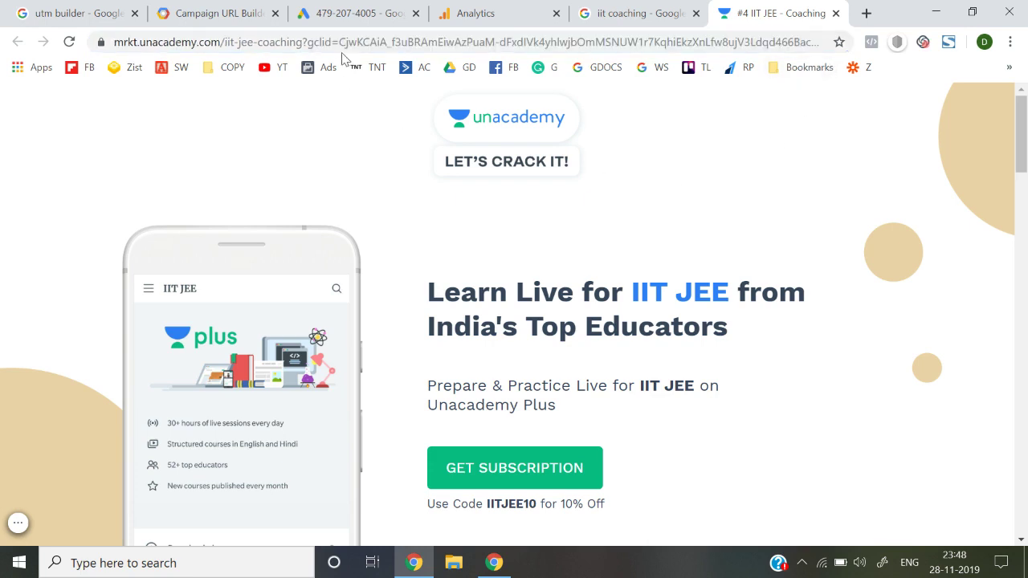
pyautogui.moveTo(308, 47); pyautogui.dragTo(747, 133)
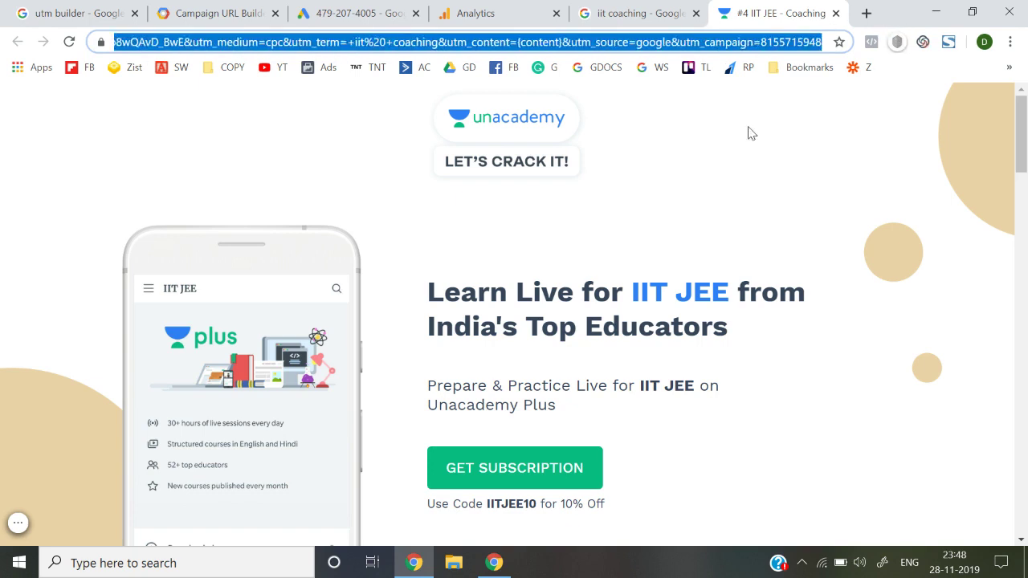
pyautogui.click(496, 47)
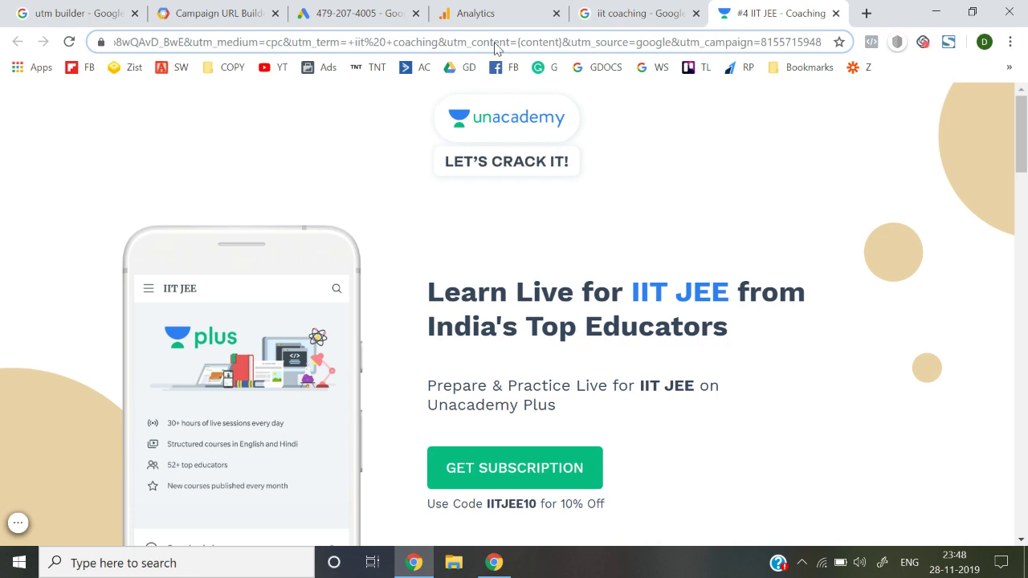
pyautogui.hotkey('shift', 'Left')
pyautogui.hotkey('shift', 'Left')
pyautogui.hotkey('shift', 'Left')
pyautogui.hotkey('shift', 'Left')
pyautogui.hotkey('shift', 'Left')
pyautogui.hotkey('shift', 'Left')
pyautogui.hotkey('shift', 'Left')
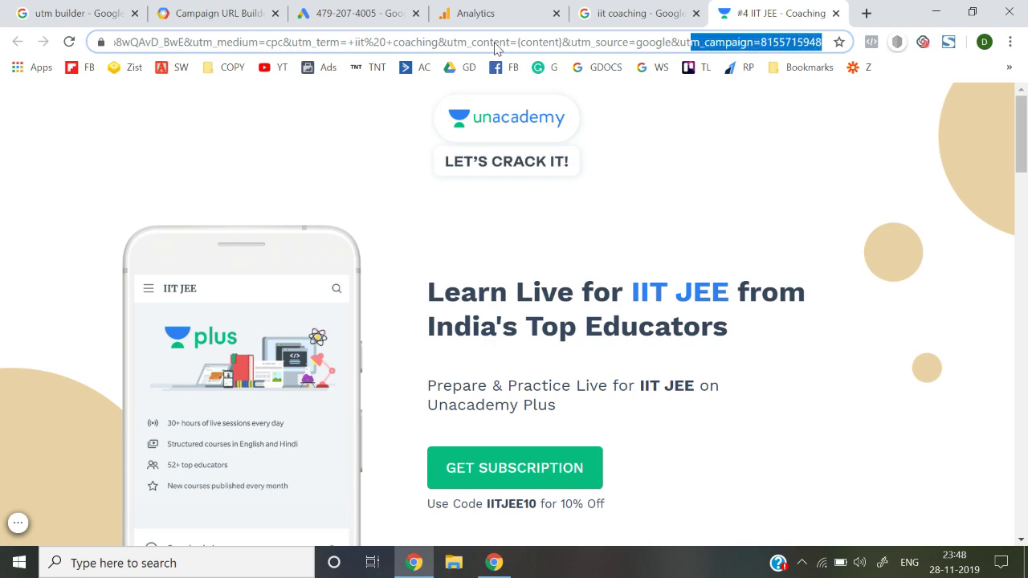
# Return to the text ad in Google Ads and expand its ad URL options to show the tracking template and final URL suffix
pyautogui.click(331, 10)
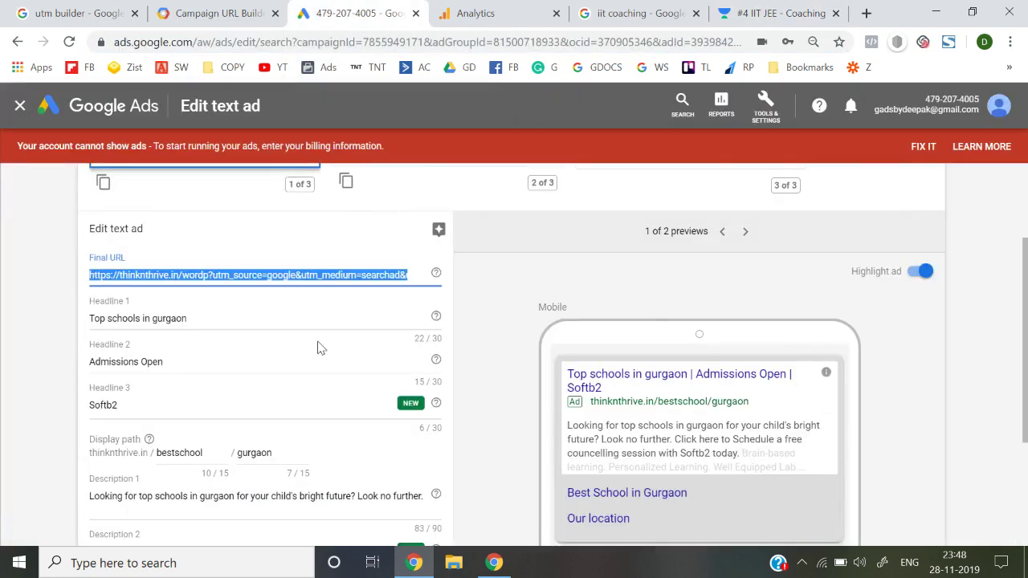
pyautogui.scroll(-3, 171, 392)
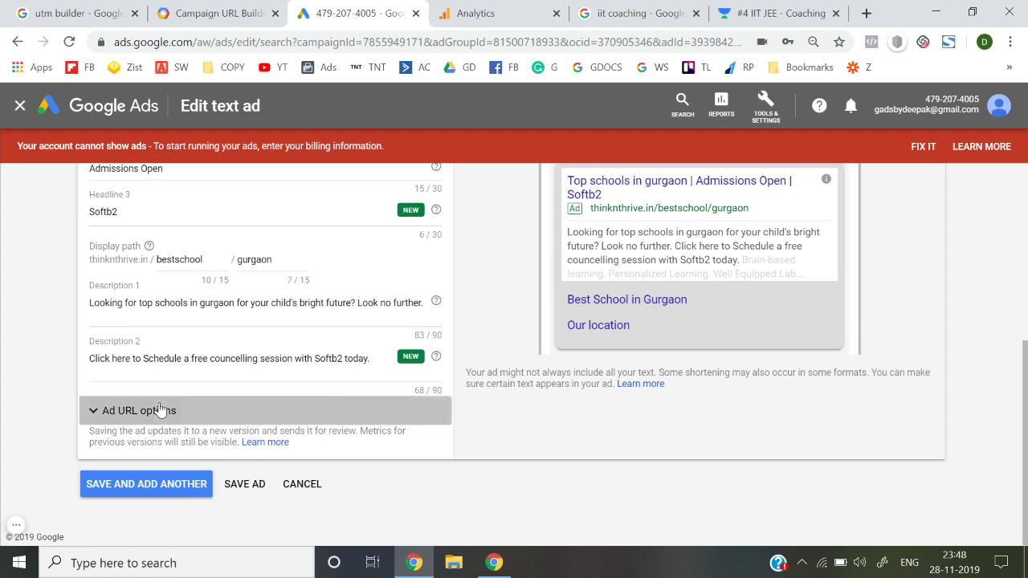
pyautogui.click(160, 406)
pyautogui.scroll(-1, 160, 405)
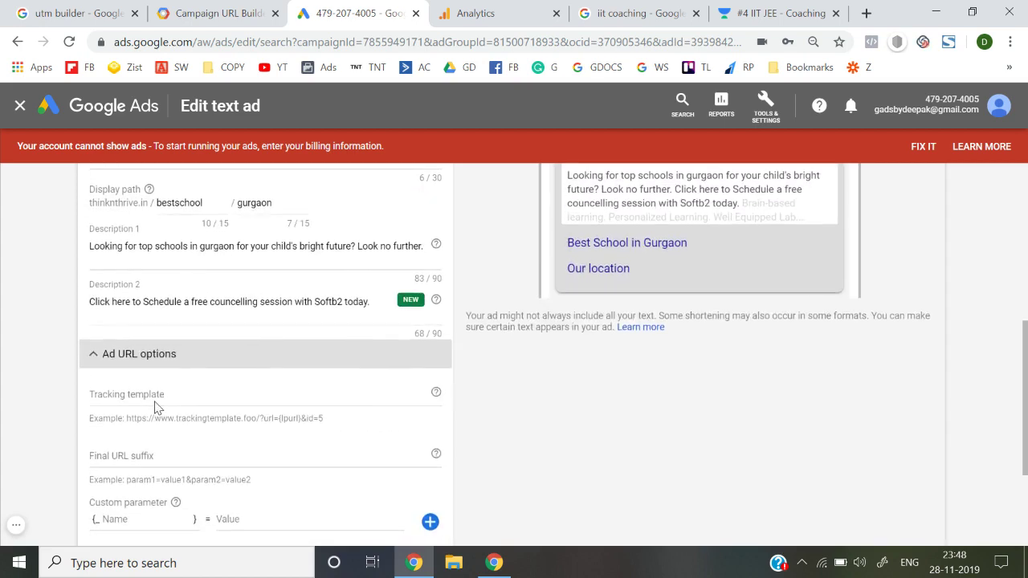
pyautogui.click(723, 8)
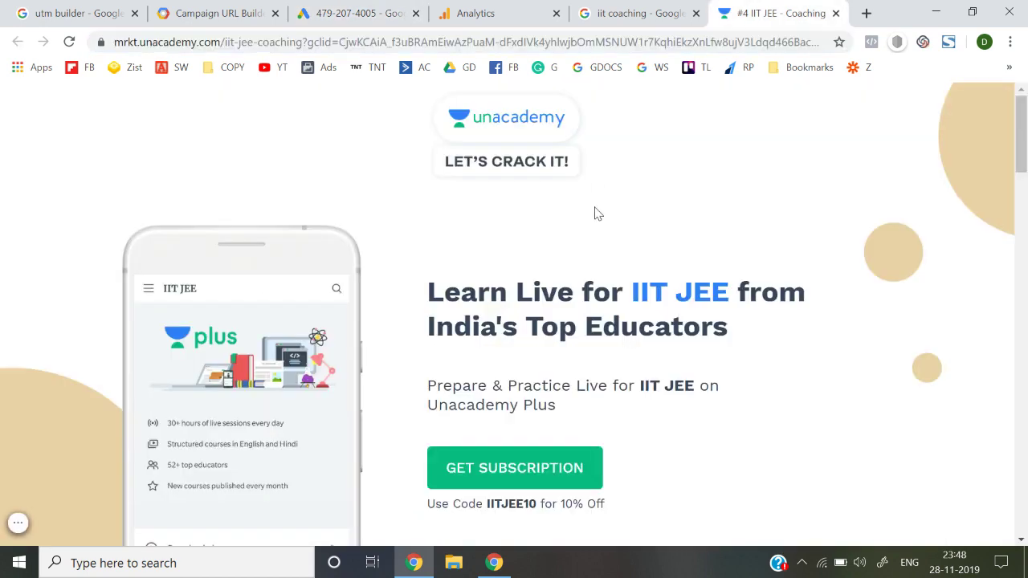
pyautogui.click(318, 9)
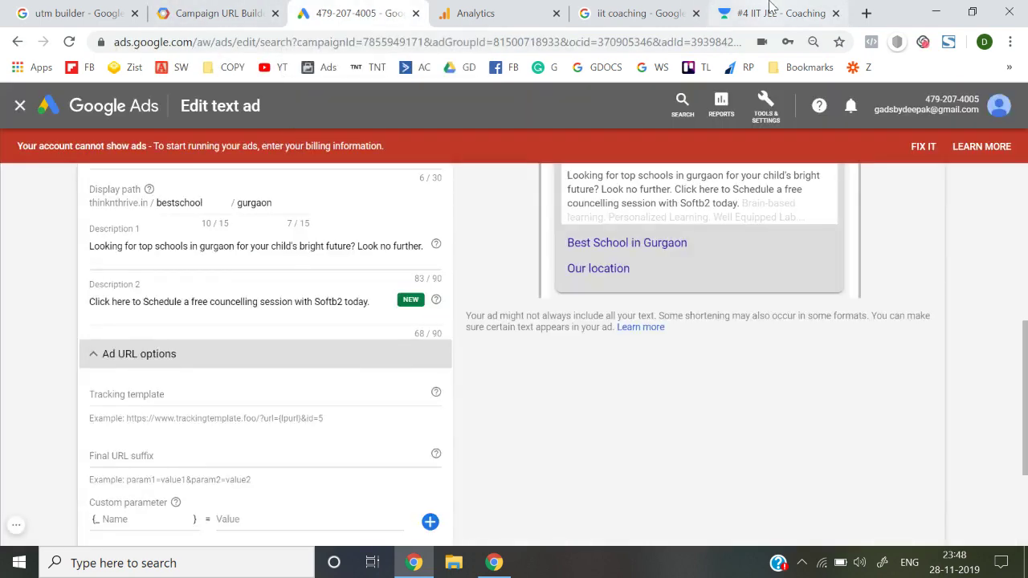
# Compare the Source/Medium report in Google Analytics with the tagged URL of the Unacademy landing page
pyautogui.click(772, 13)
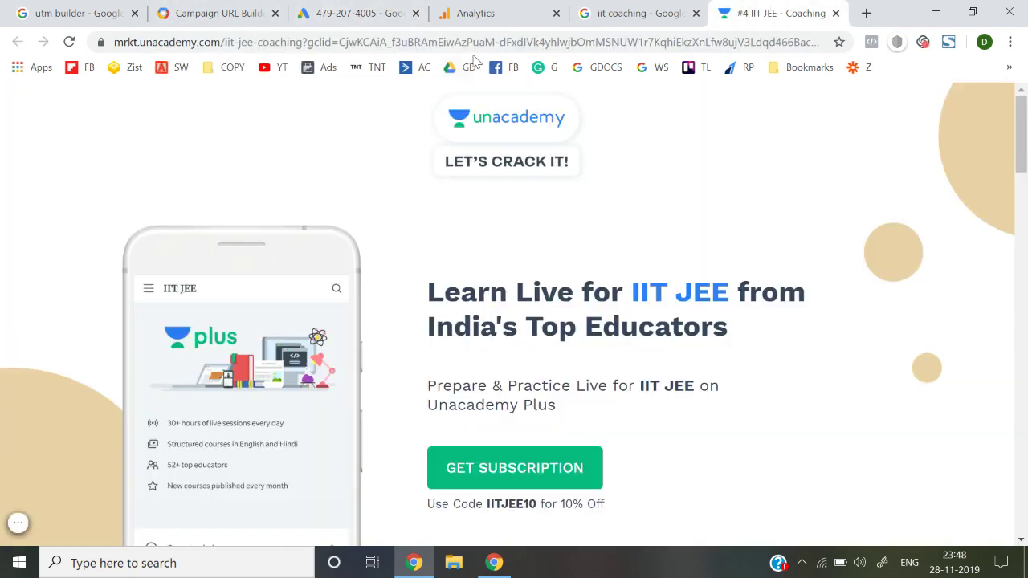
pyautogui.click(477, 9)
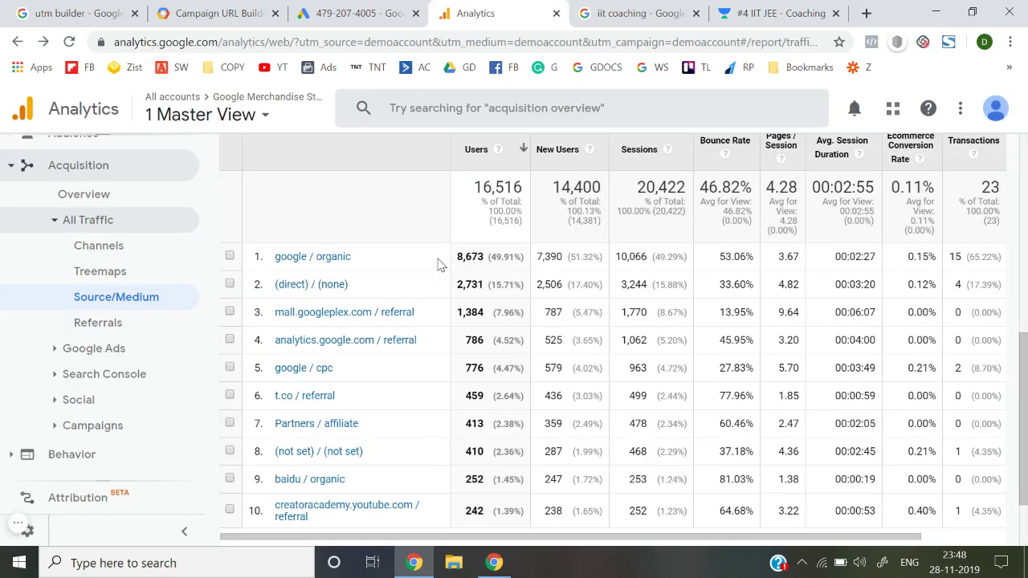
pyautogui.click(727, 9)
pyautogui.click(294, 48)
pyautogui.press('Left')
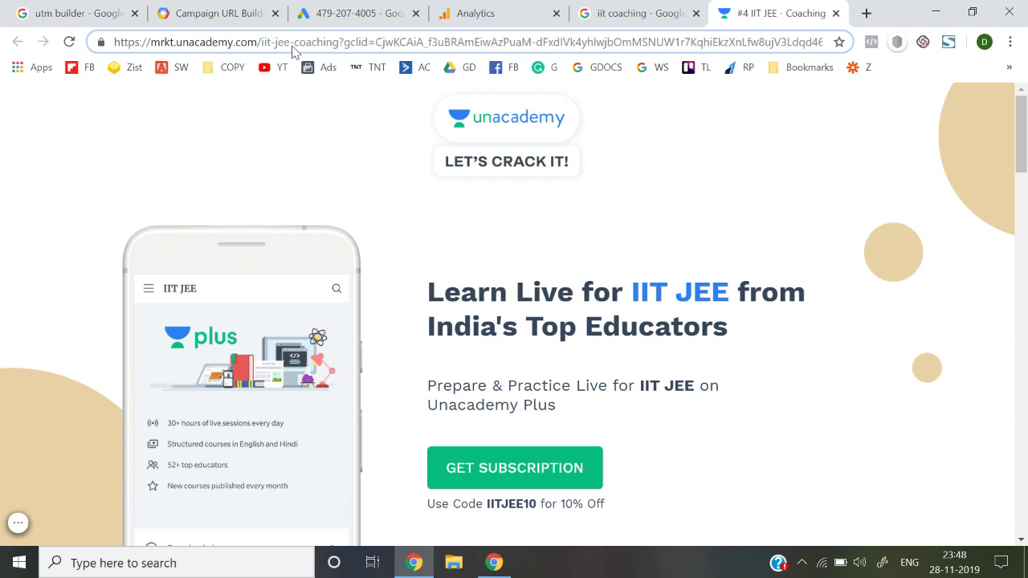
# Open the UrbanPro ad from the "iit coaching" search results in a separate tab and bring its landing page into view
pyautogui.click(578, 8)
pyautogui.scroll(-20, 759, 367)
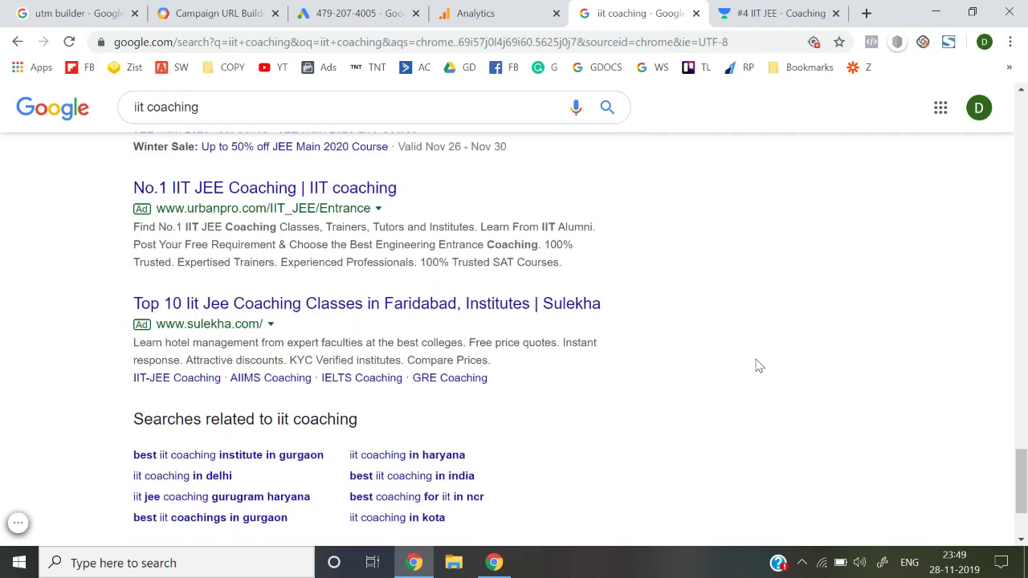
pyautogui.rightClick(381, 213)
pyautogui.click(386, 215)
pyautogui.hotkey('ctrl', 'Tab')
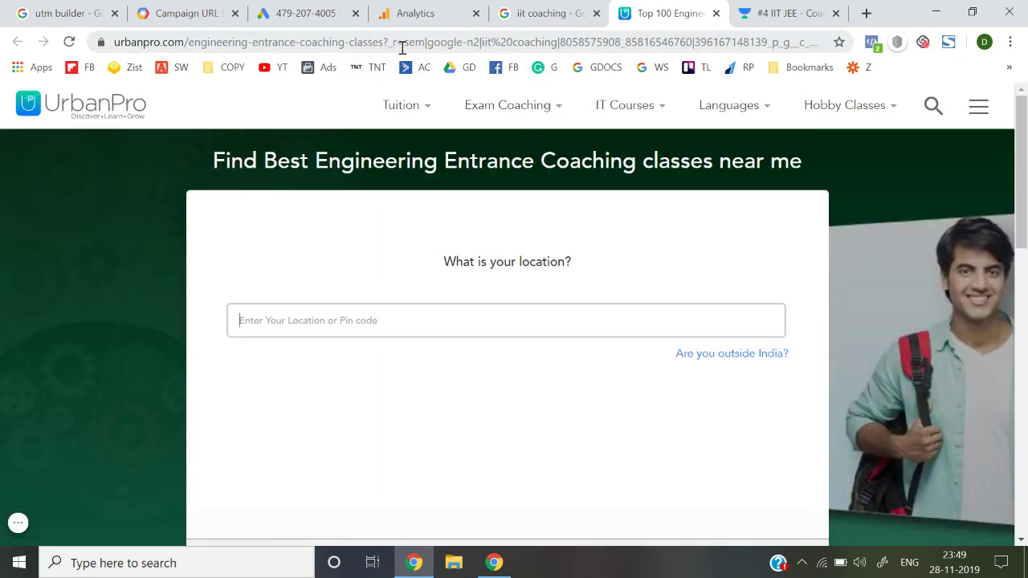
# Open the Sulekha ad from the search results in a separate tab and view its landing page
pyautogui.click(580, 13)
pyautogui.scroll(-1, 546, 368)
pyautogui.rightClick(411, 271)
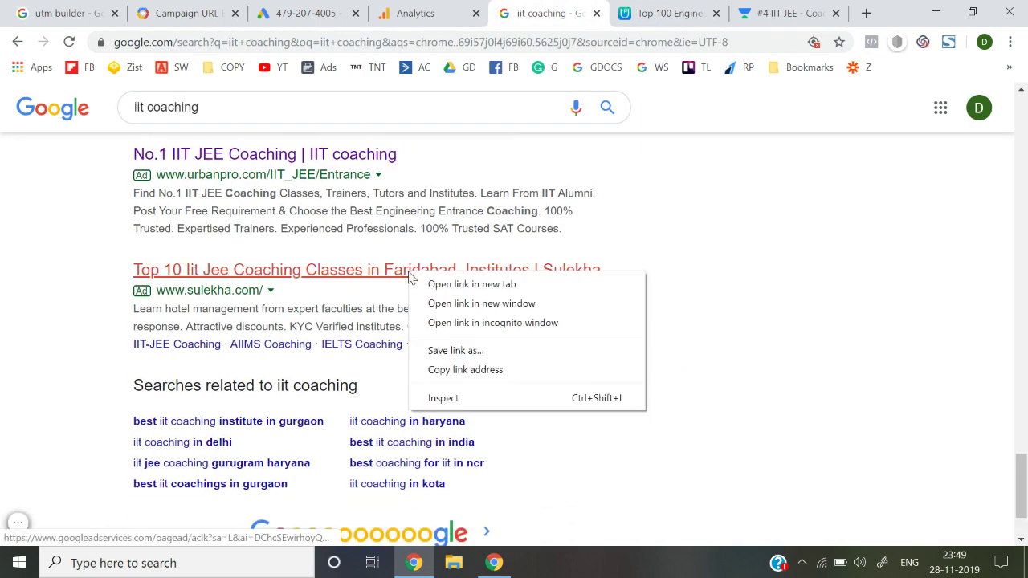
pyautogui.click(438, 284)
pyautogui.click(658, 12)
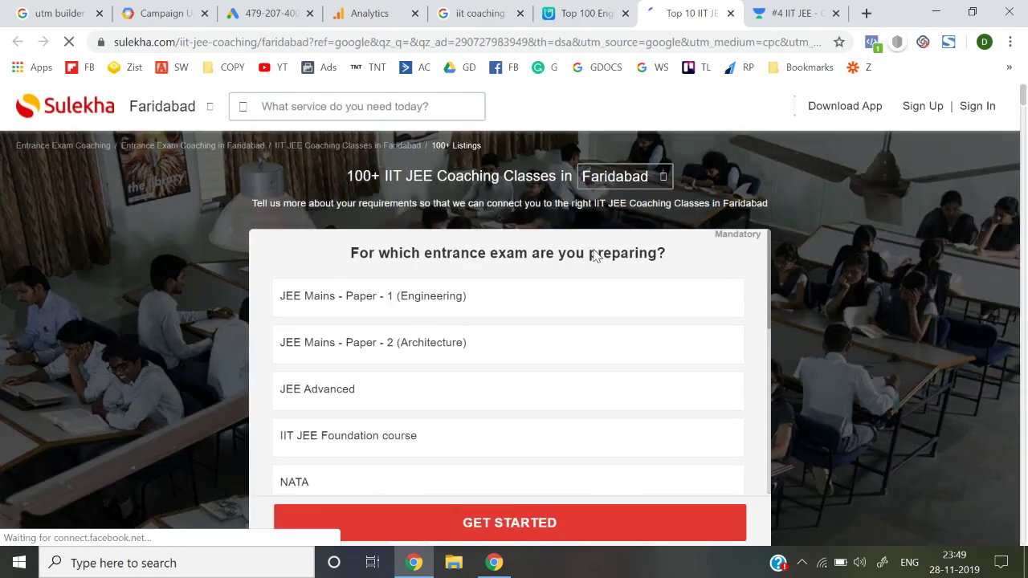
# Go to page 2 of the "iit coaching" results and view the Gradeup JEE Main ad's landing page in a separate tab
pyautogui.click(480, 12)
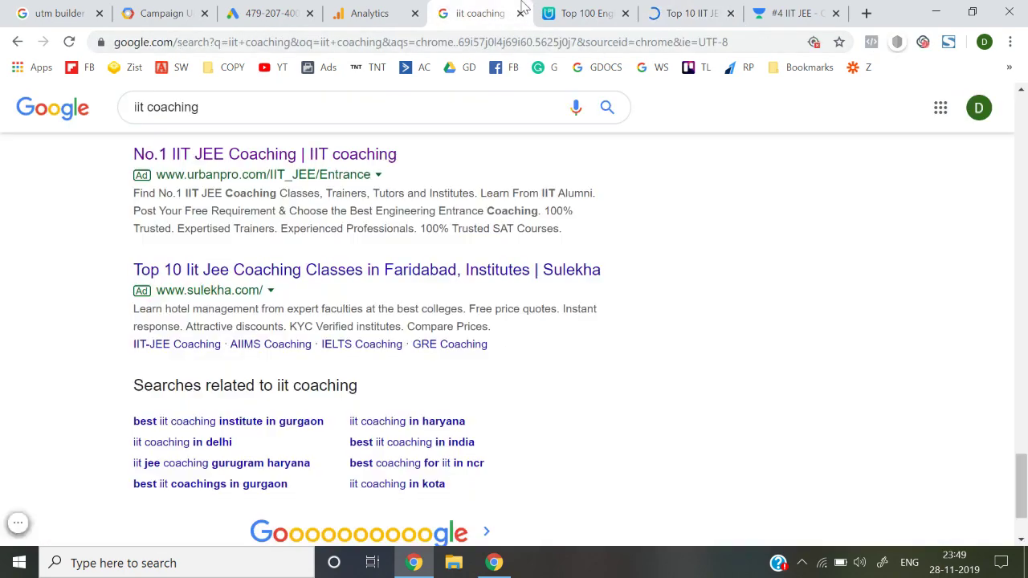
pyautogui.scroll(-2, 501, 380)
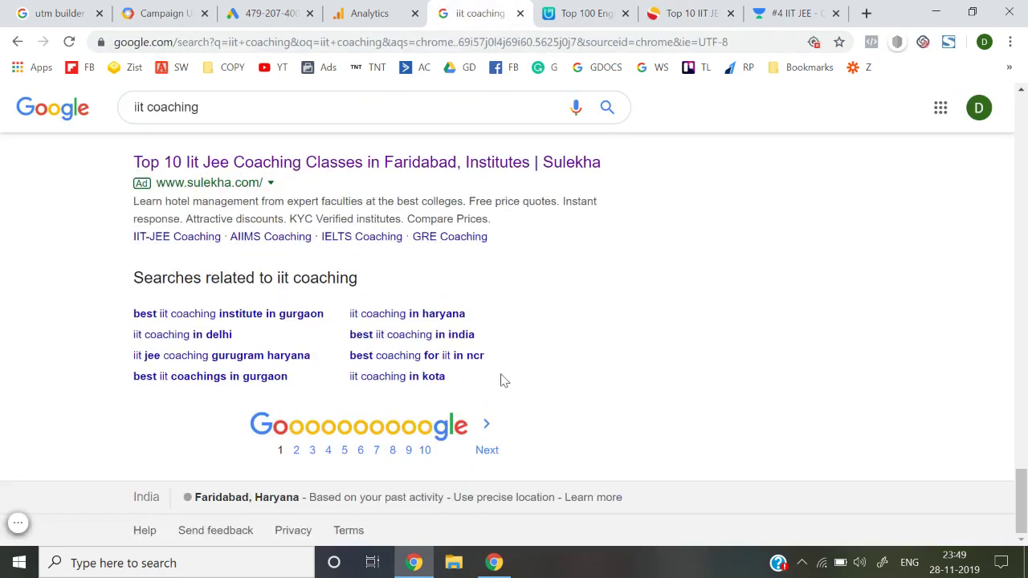
pyautogui.click(298, 451)
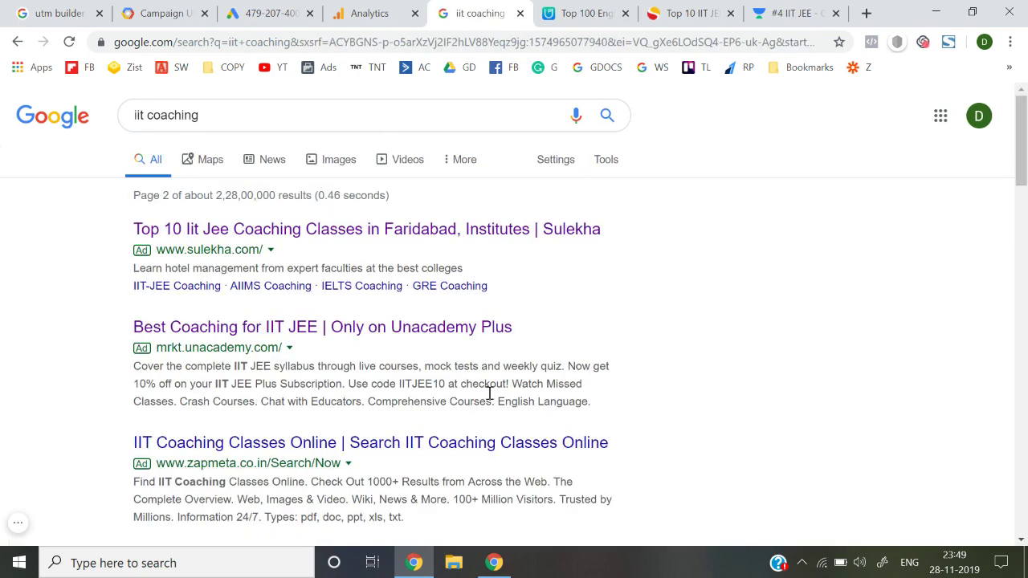
pyautogui.scroll(-4, 536, 419)
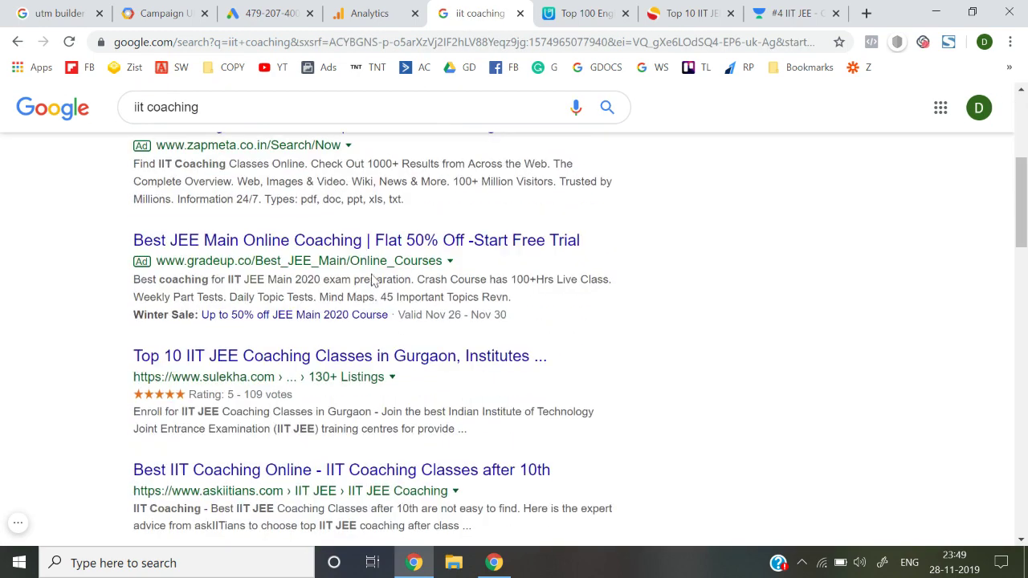
pyautogui.rightClick(346, 245)
pyautogui.click(358, 261)
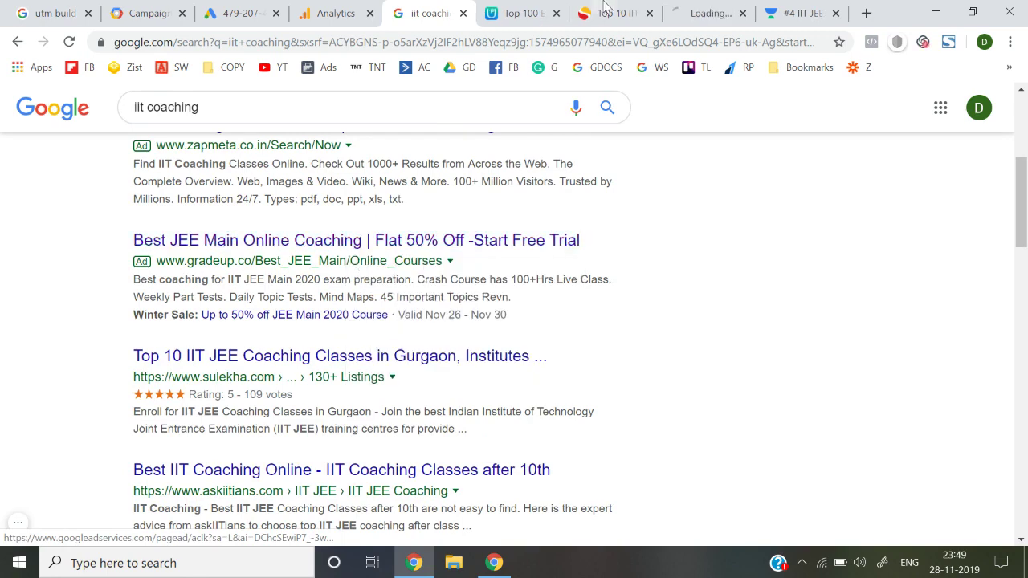
pyautogui.click(696, 8)
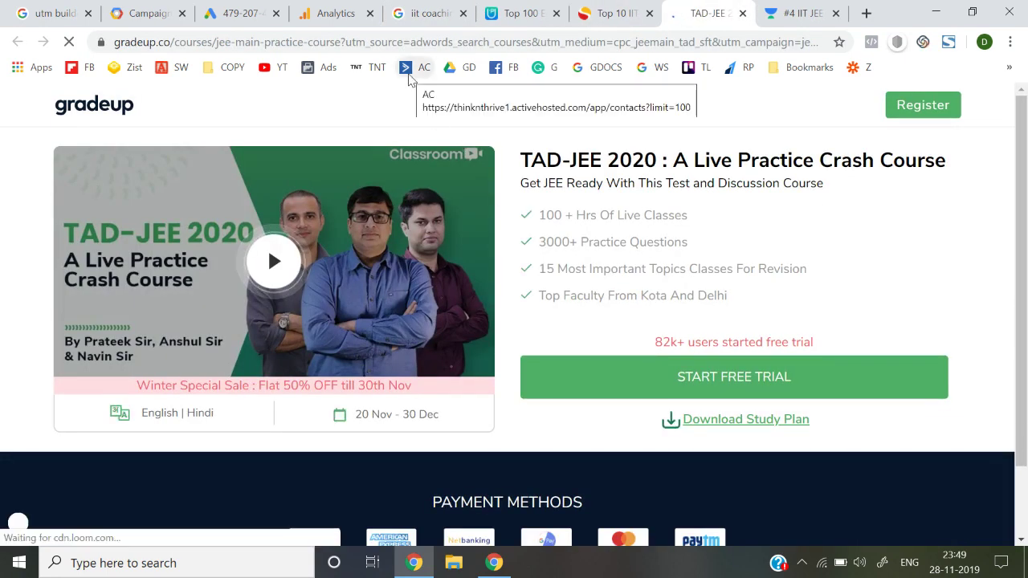
# Examine the UTM parameters and gclid in the Gradeup landing page URL, and dismiss the winter sale pop-up
pyautogui.click(402, 46)
pyautogui.press('End')
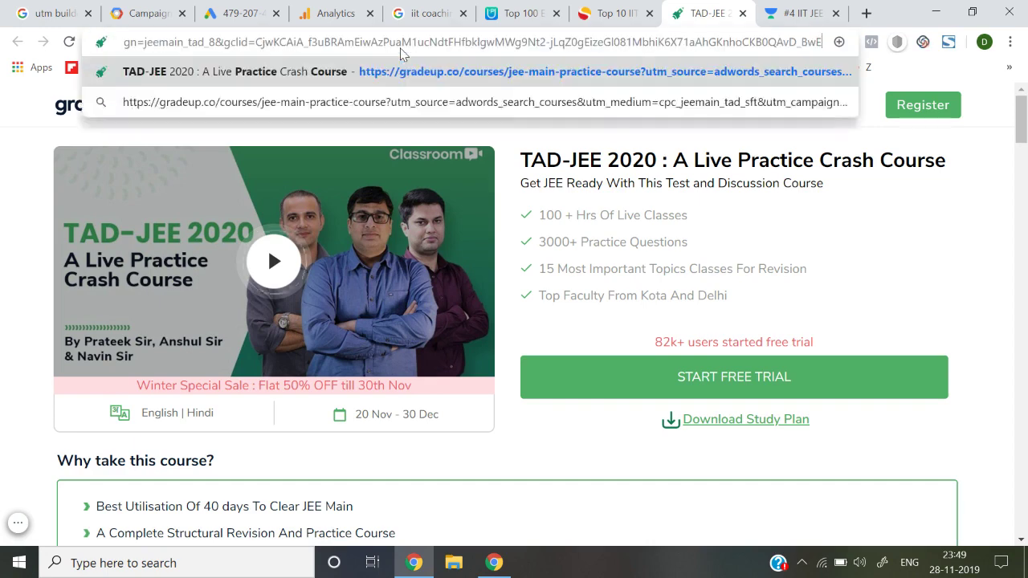
pyautogui.click(5, 240)
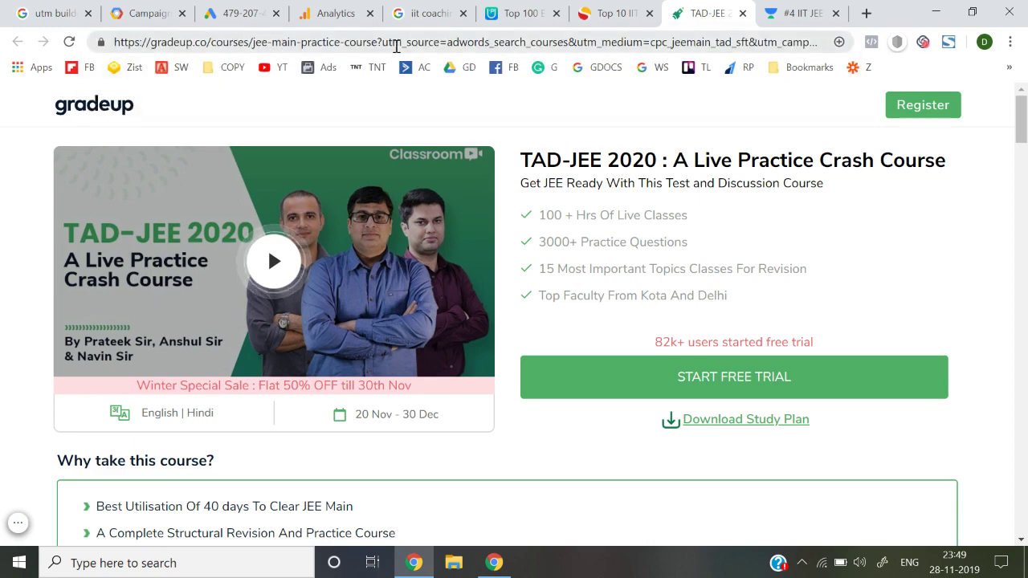
pyautogui.moveTo(383, 44); pyautogui.dragTo(862, 42)
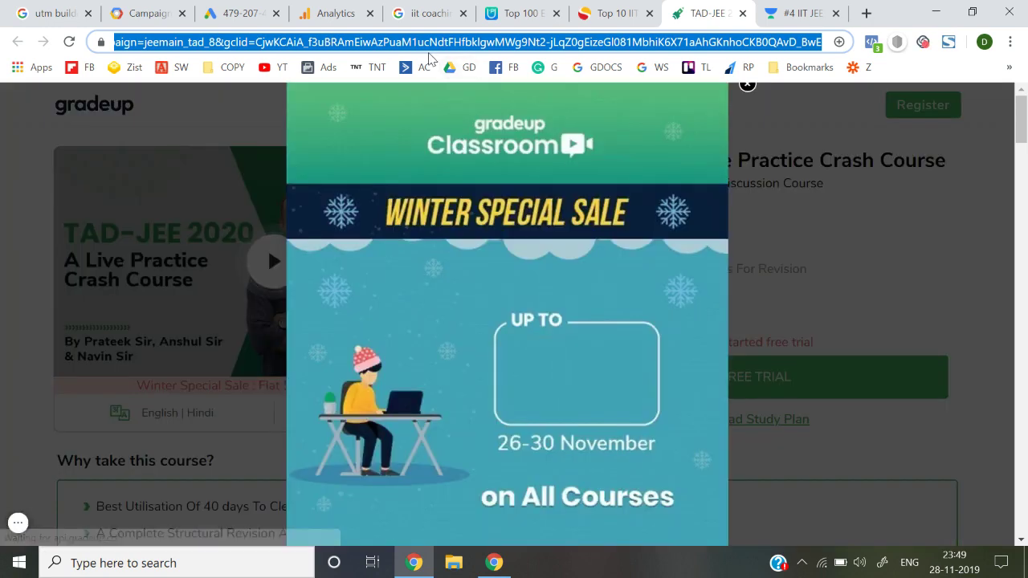
pyautogui.click(744, 90)
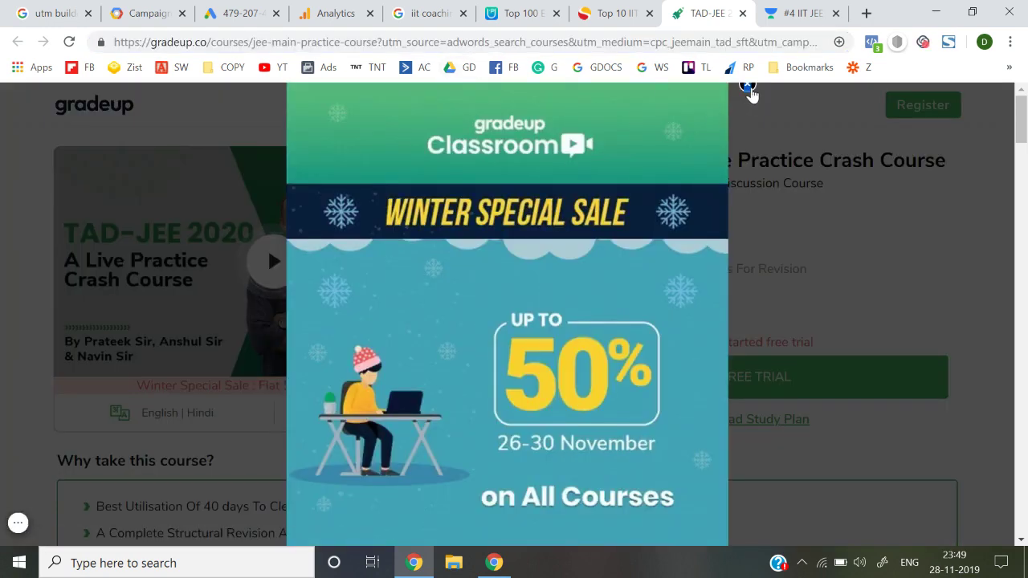
pyautogui.click(747, 85)
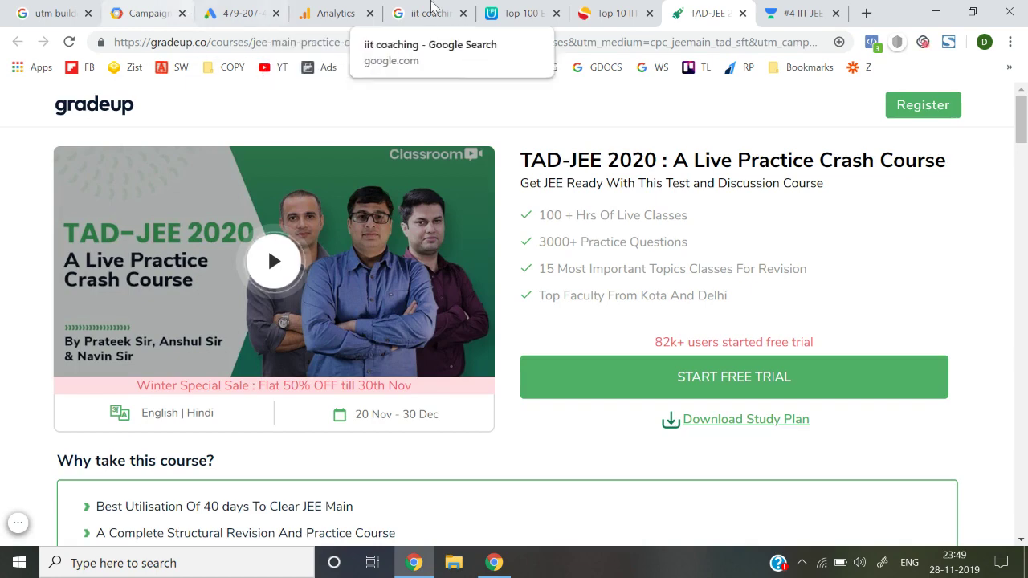
# Return to the text ad being edited in Google Ads, with its ad URL options in view
pyautogui.click(241, 13)
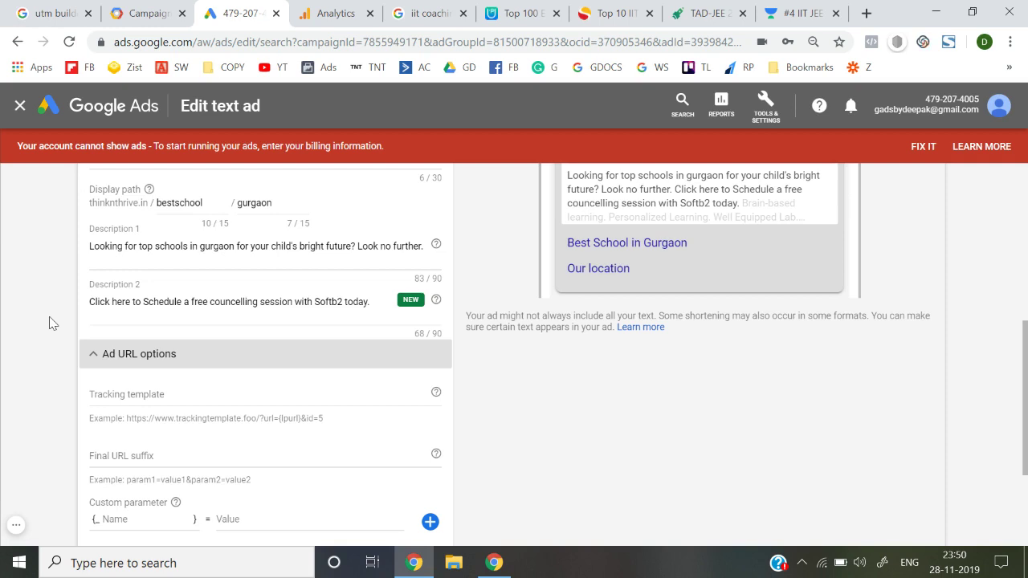
pyautogui.click(16, 527)
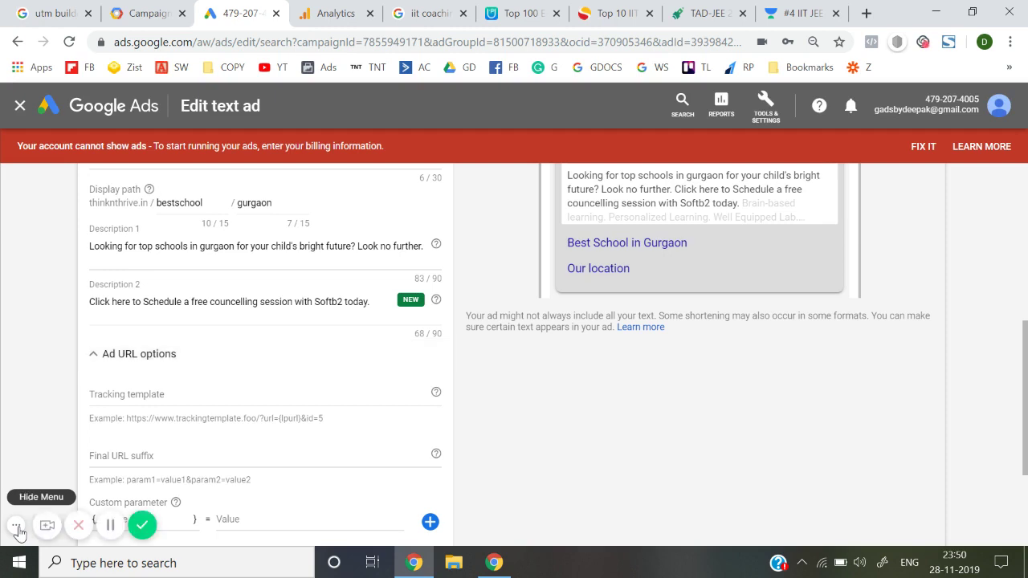